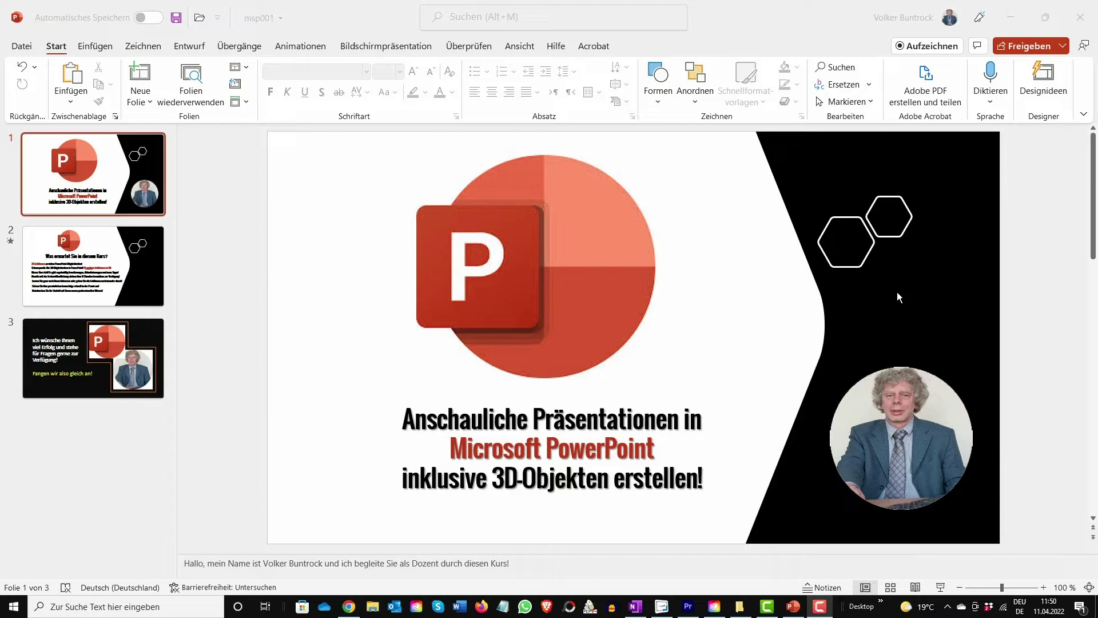
Step: Delete the circular presenter photo from the title slide and switch to the Einfügen tab
click(900, 432)
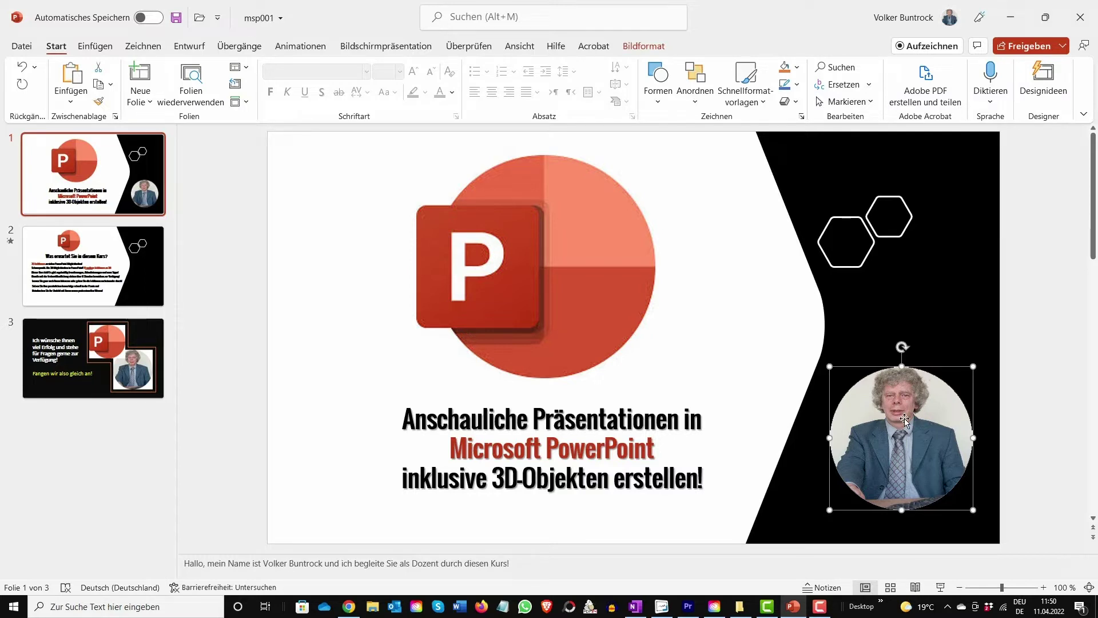
key(Delete)
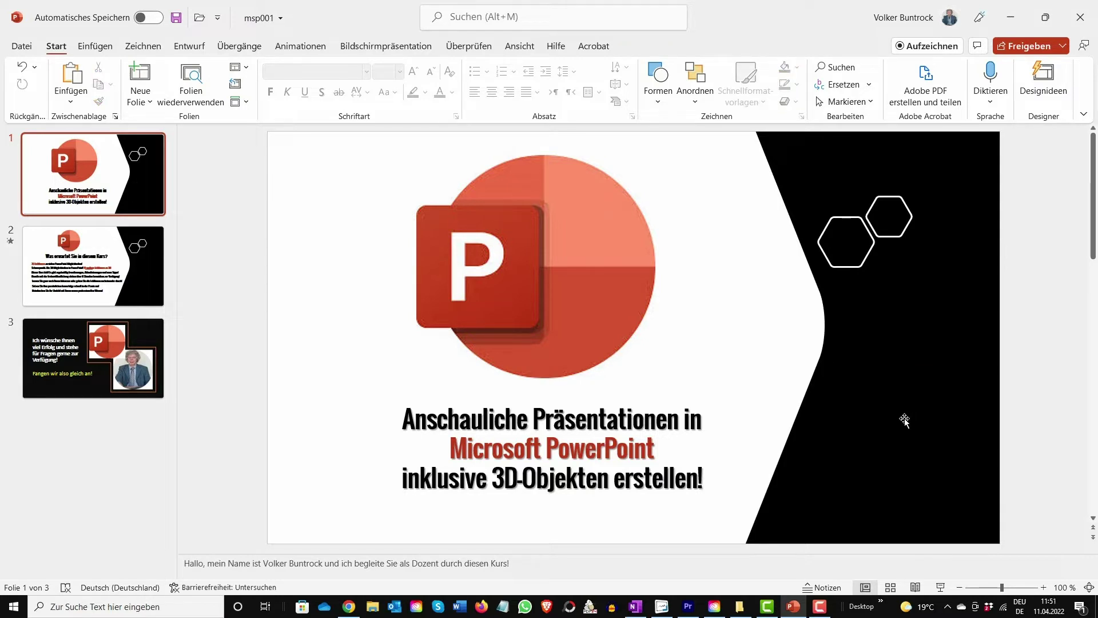
click(96, 48)
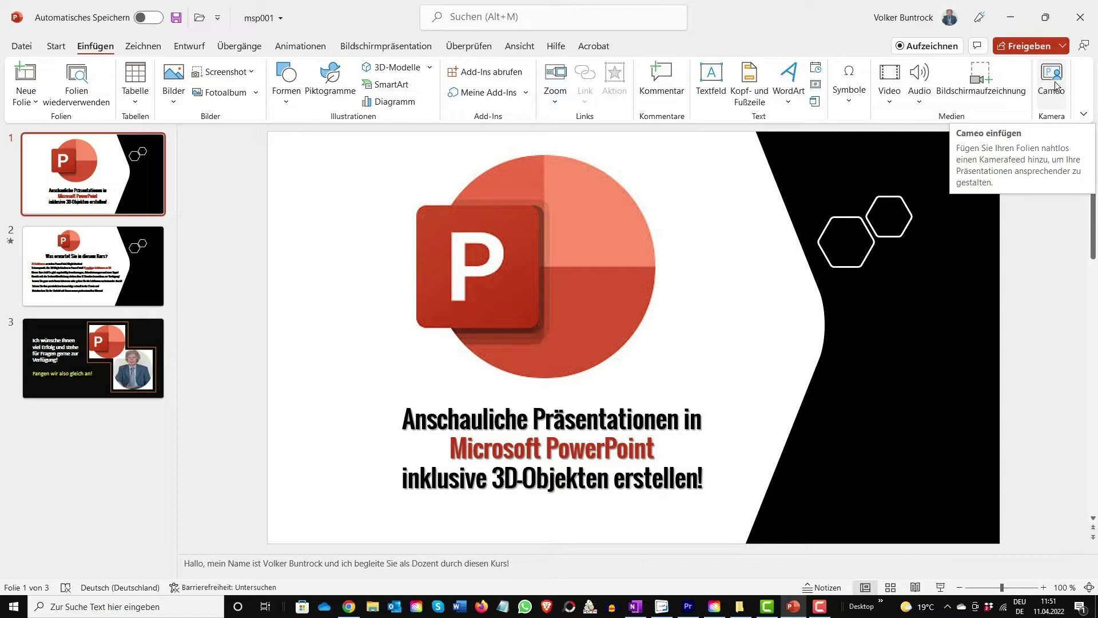
Step: Insert a Cameo live camera feed and move it into the lower-right black area
click(1054, 80)
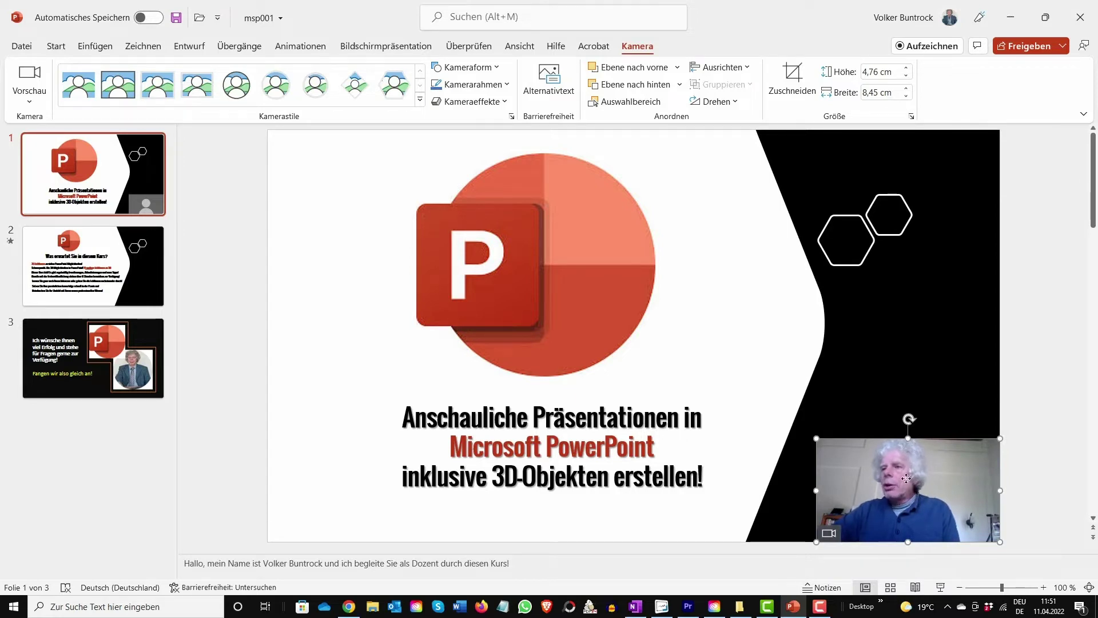
mouse_move(935, 490)
mouse_down()
mouse_move(903, 391)
mouse_move(910, 372)
mouse_move(913, 495)
mouse_up()
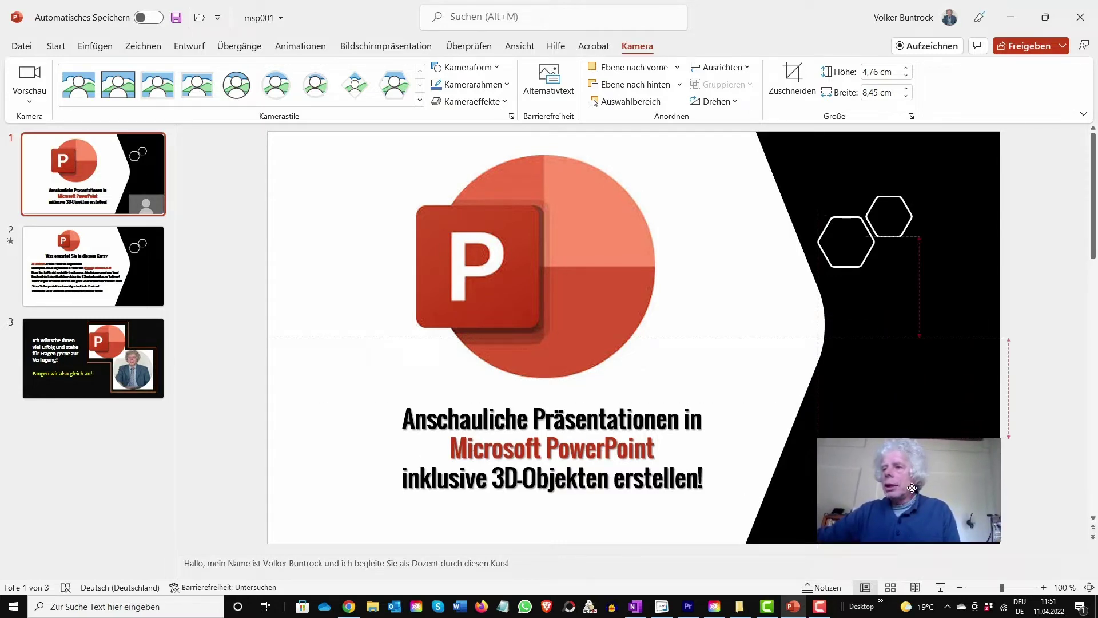
mouse_move(913, 495)
mouse_down()
mouse_move(899, 439)
mouse_move(477, 380)
mouse_move(537, 199)
mouse_move(584, 449)
mouse_move(893, 421)
mouse_up()
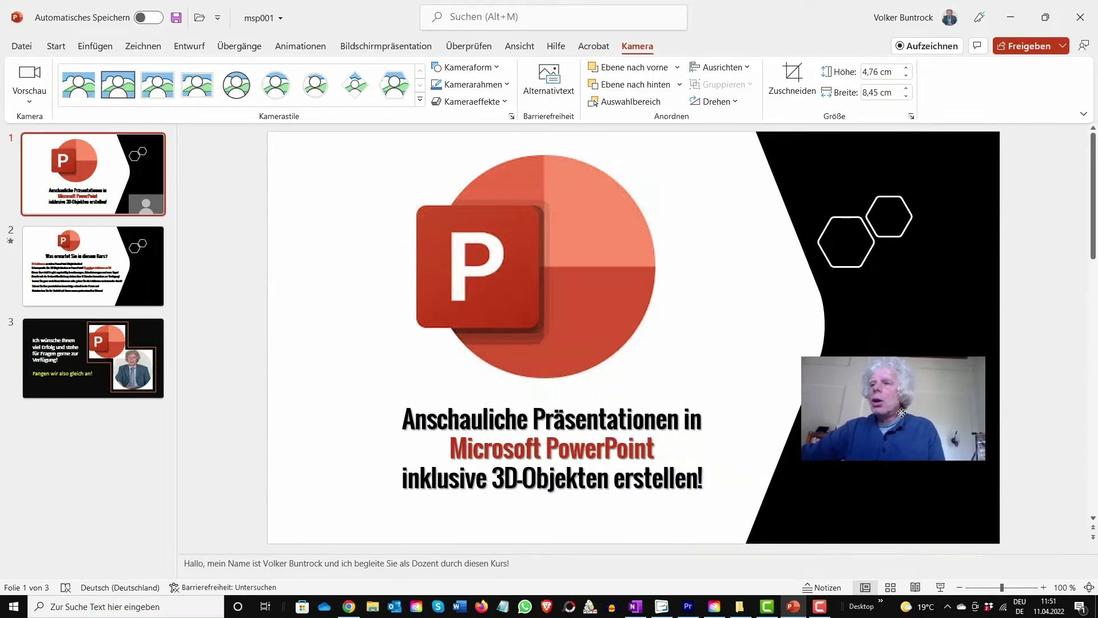
drag(893, 422, 914, 411)
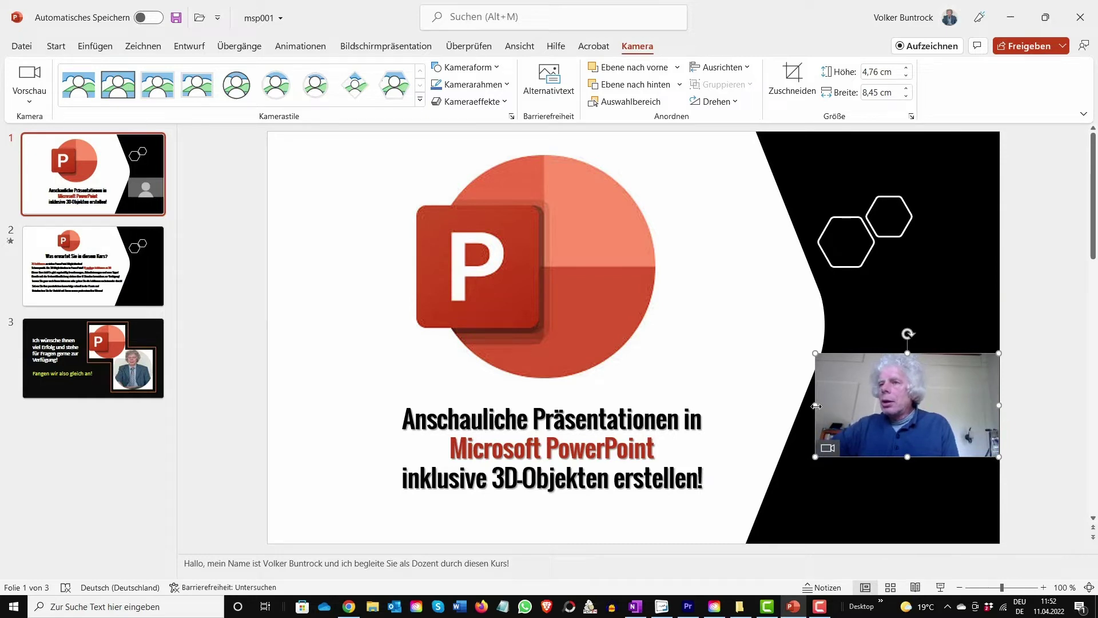
Step: Resize the camera feed with its handles to 4,36 cm by 8,36 cm
drag(852, 409, 881, 405)
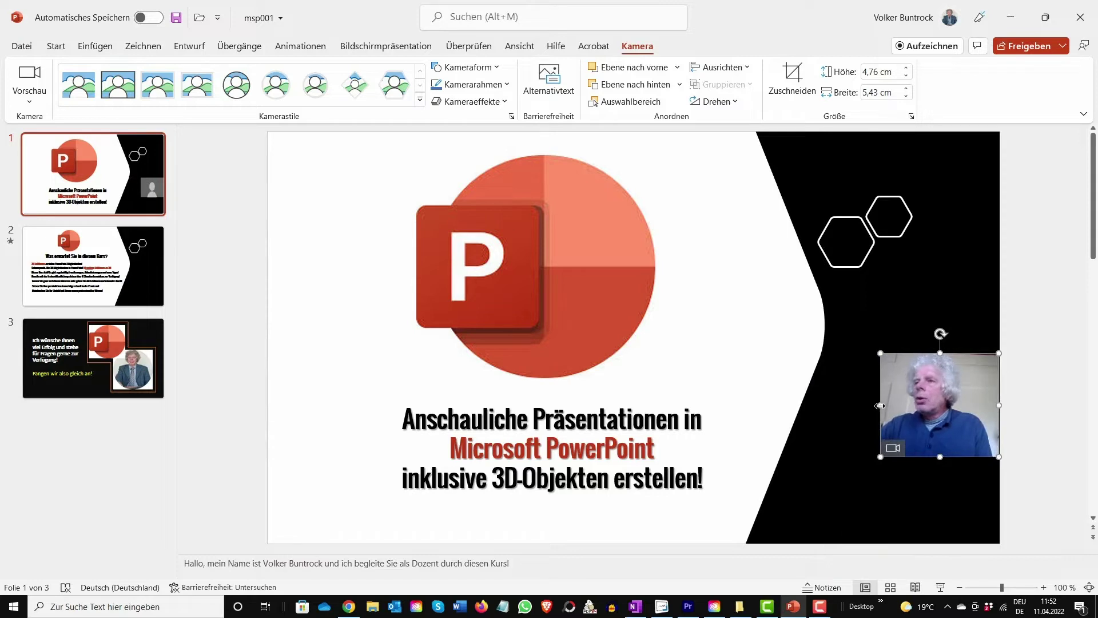
drag(881, 405, 817, 405)
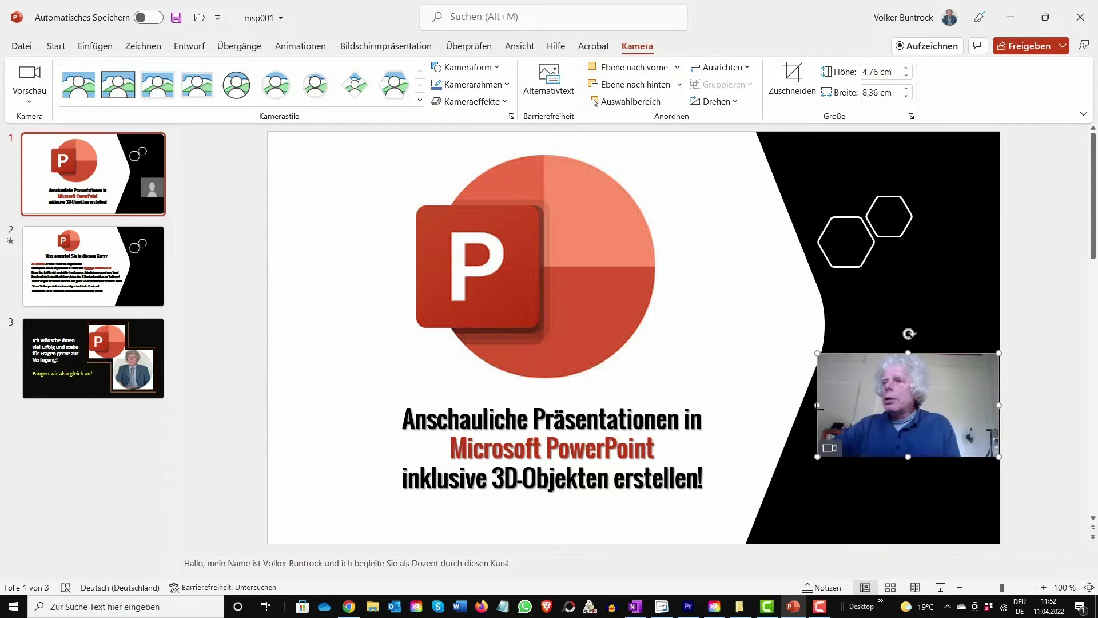
drag(908, 353, 916, 308)
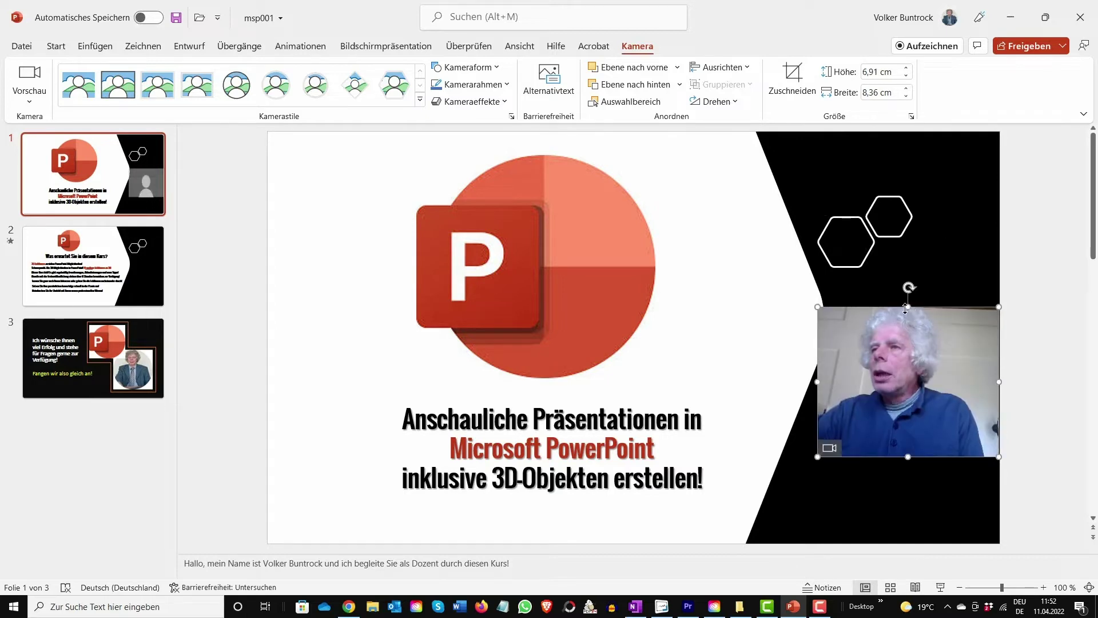
drag(908, 318, 916, 377)
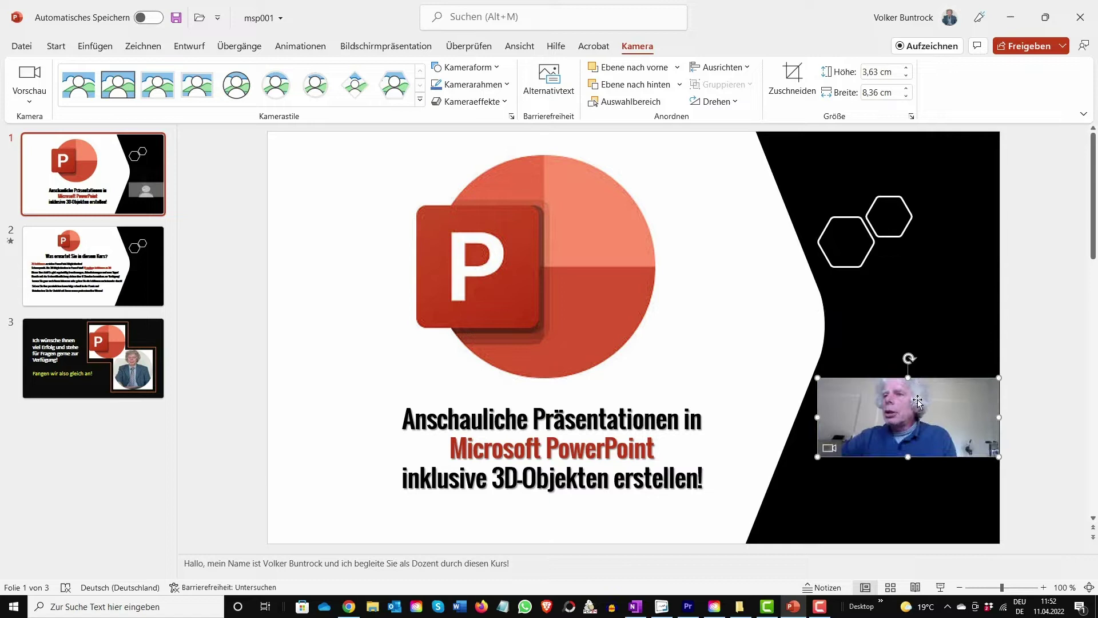
click(917, 402)
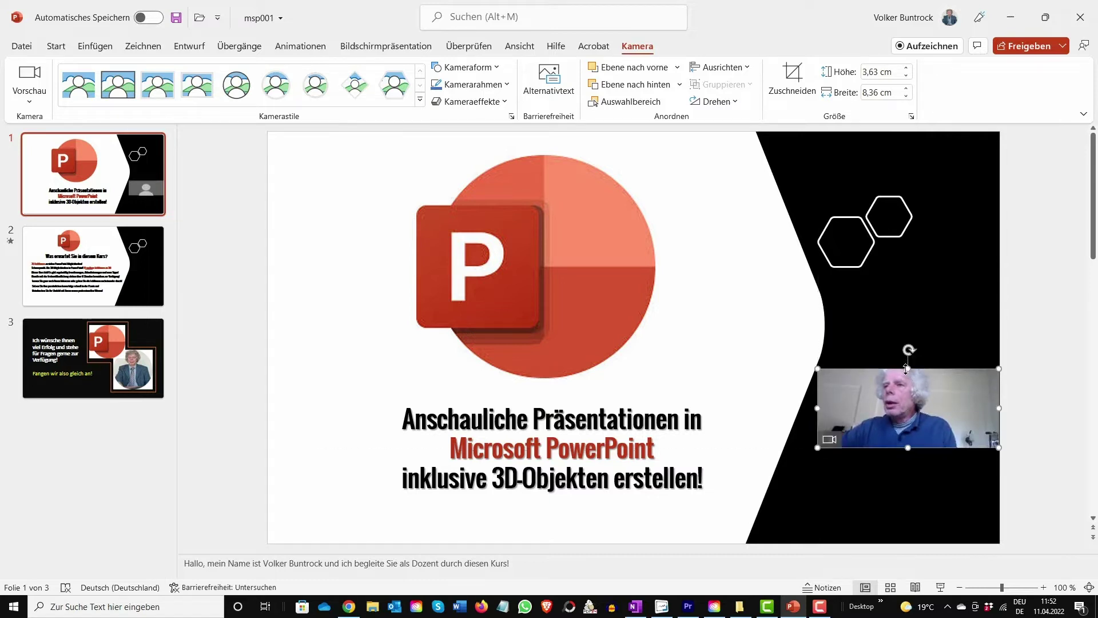
drag(908, 369, 908, 352)
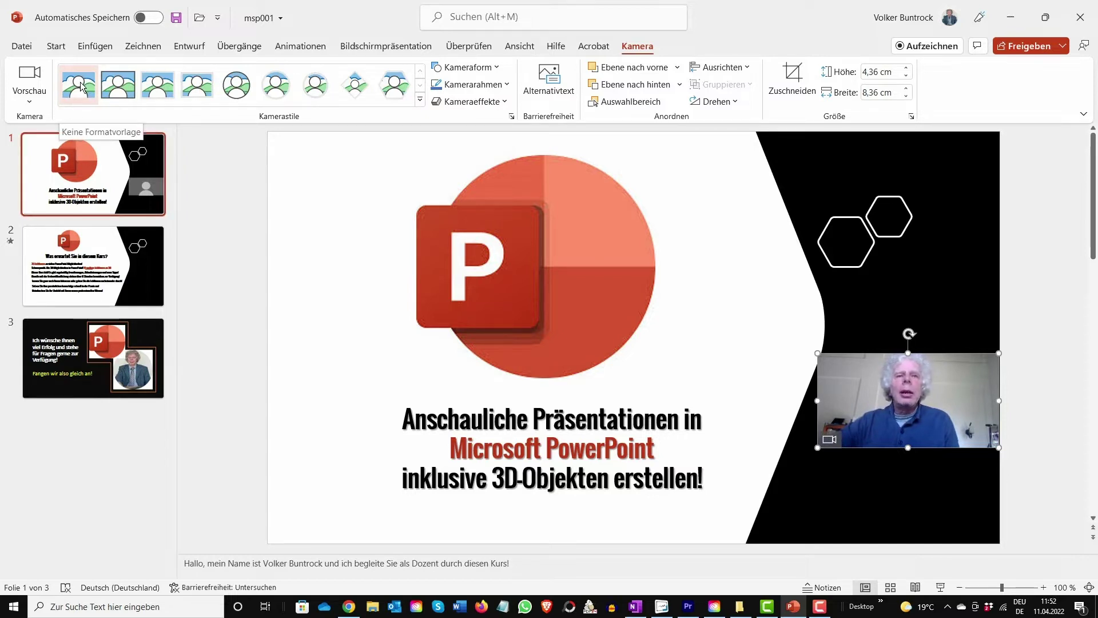
Step: Clear the camera style, apply the framed circle, and enlarge it to 5,54 cm
click(80, 86)
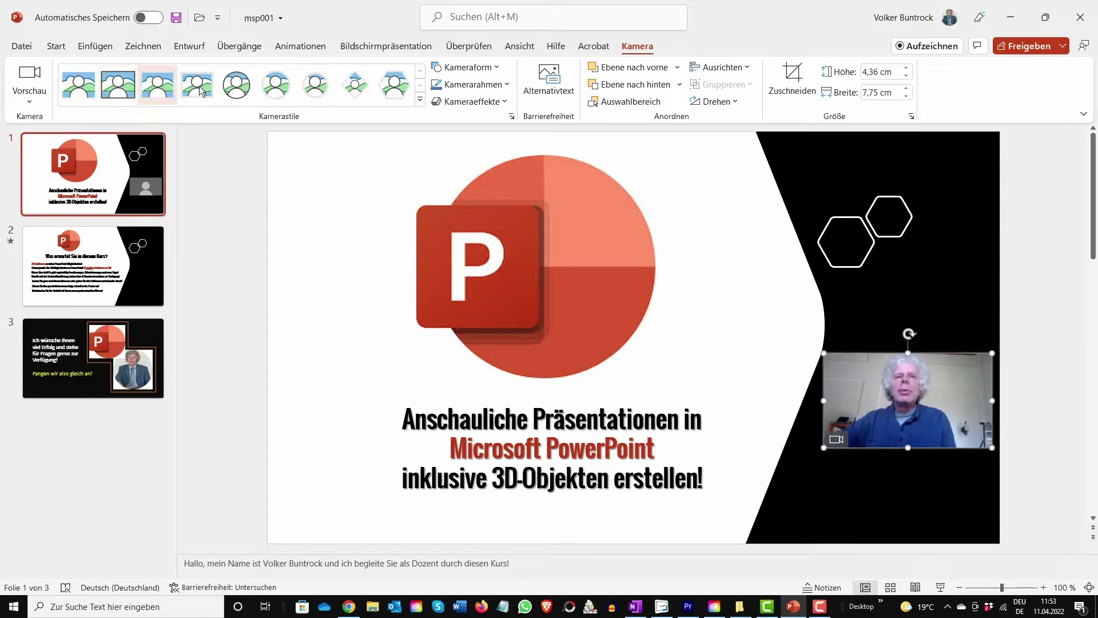
click(244, 93)
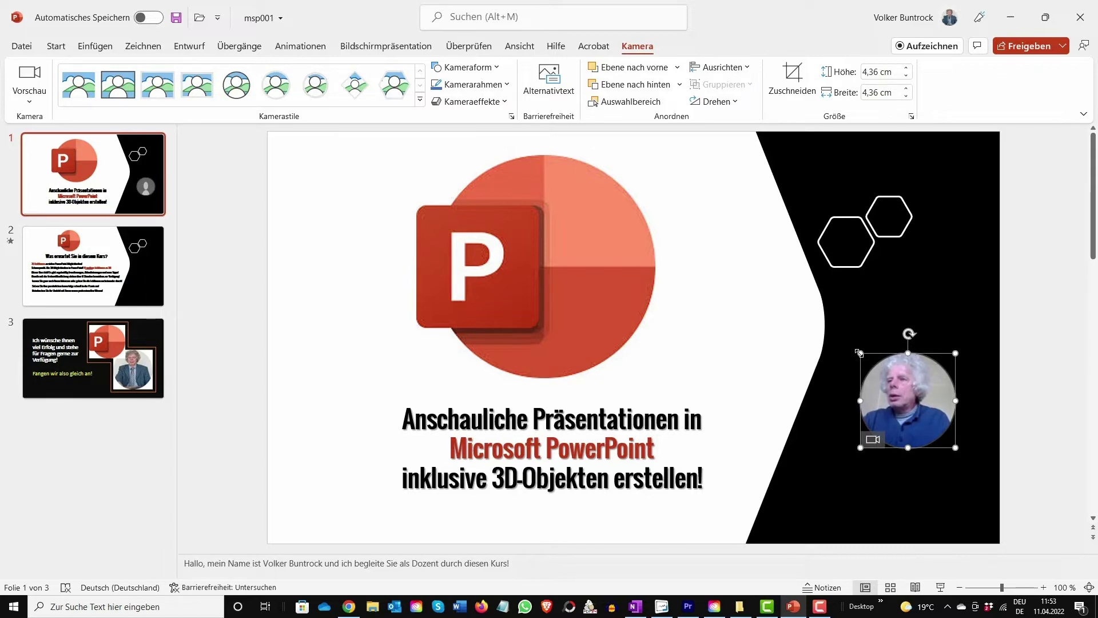
drag(859, 353, 835, 327)
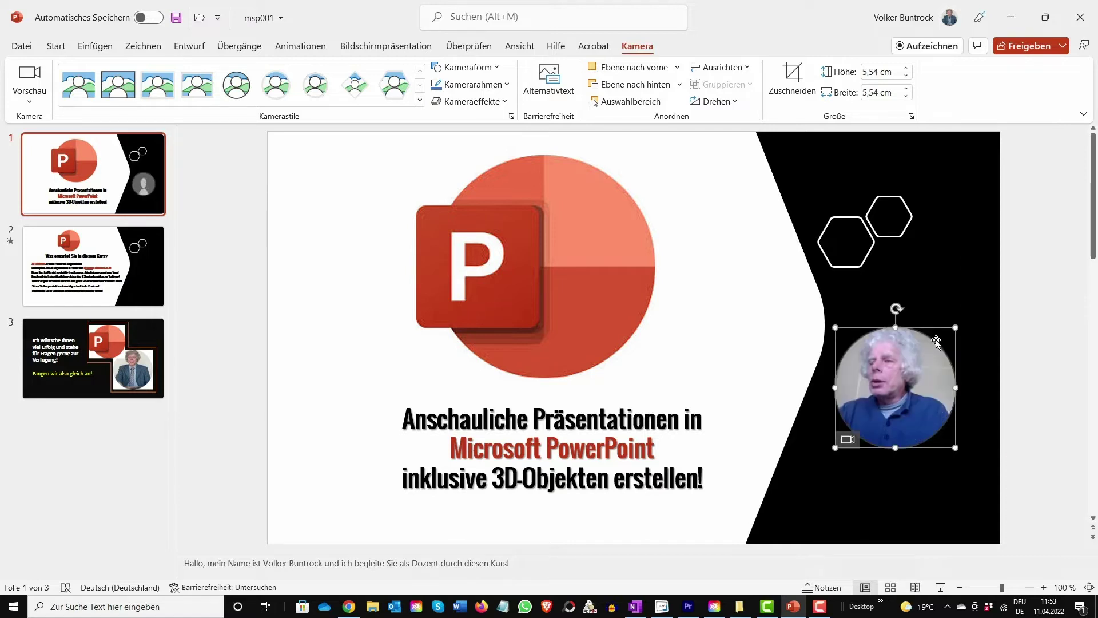
drag(914, 375, 930, 390)
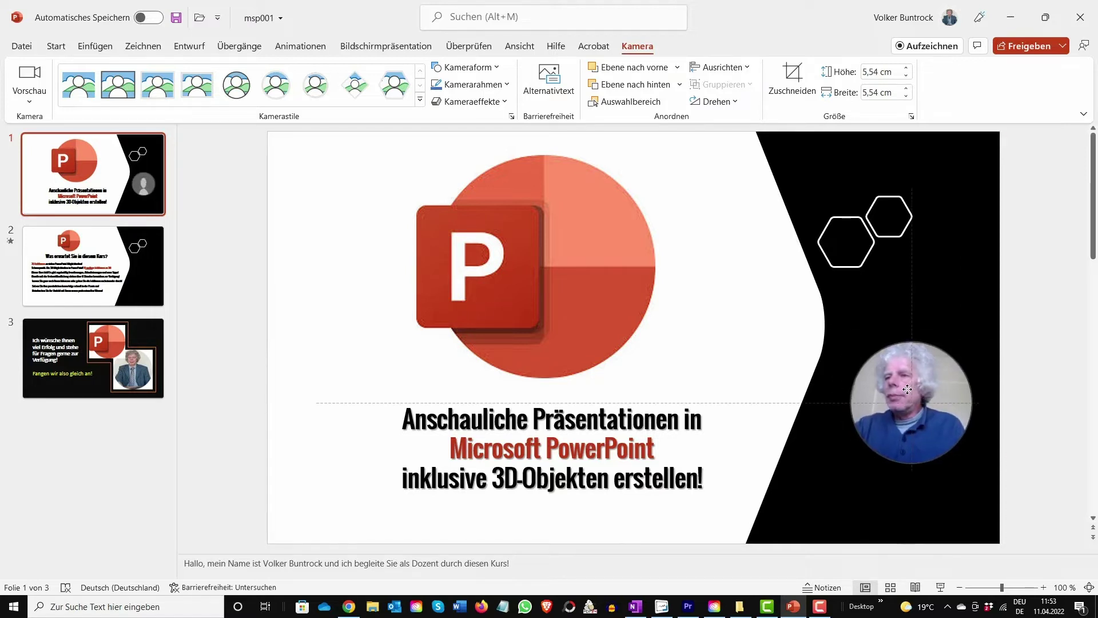
Step: Try shadow circle, soft-edged, diamond and hexagon styles, then settle on the circle style
click(273, 91)
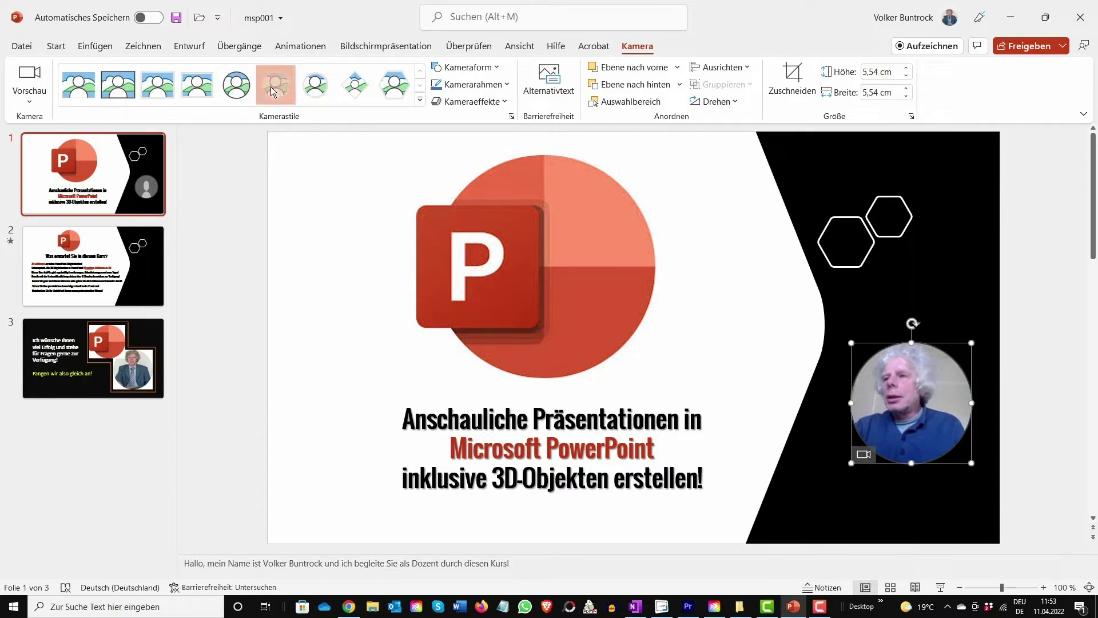
click(318, 92)
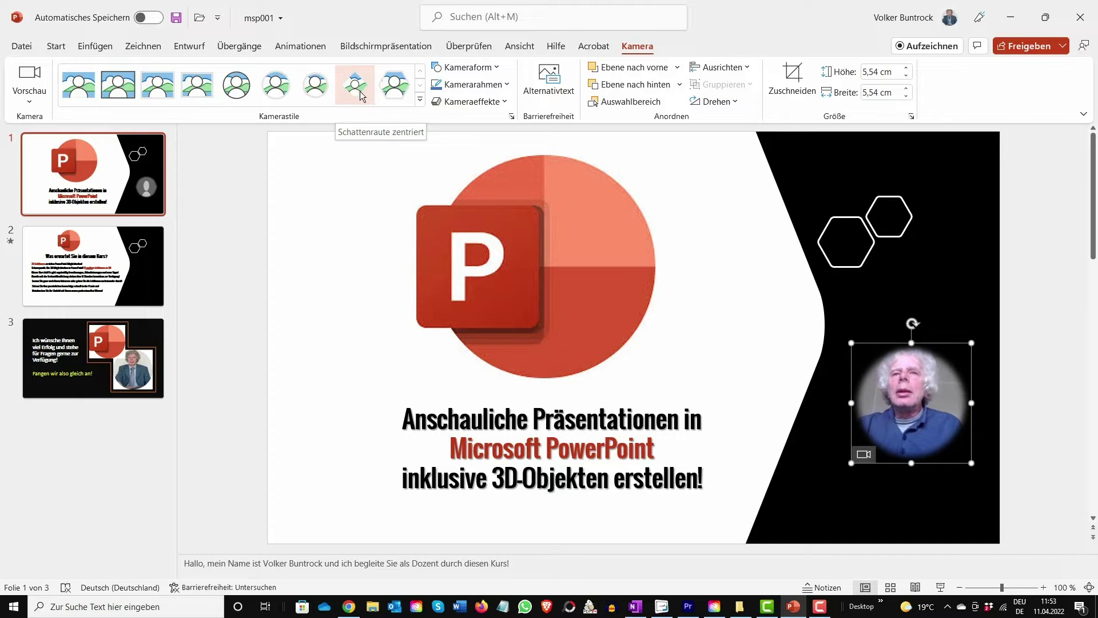
click(359, 95)
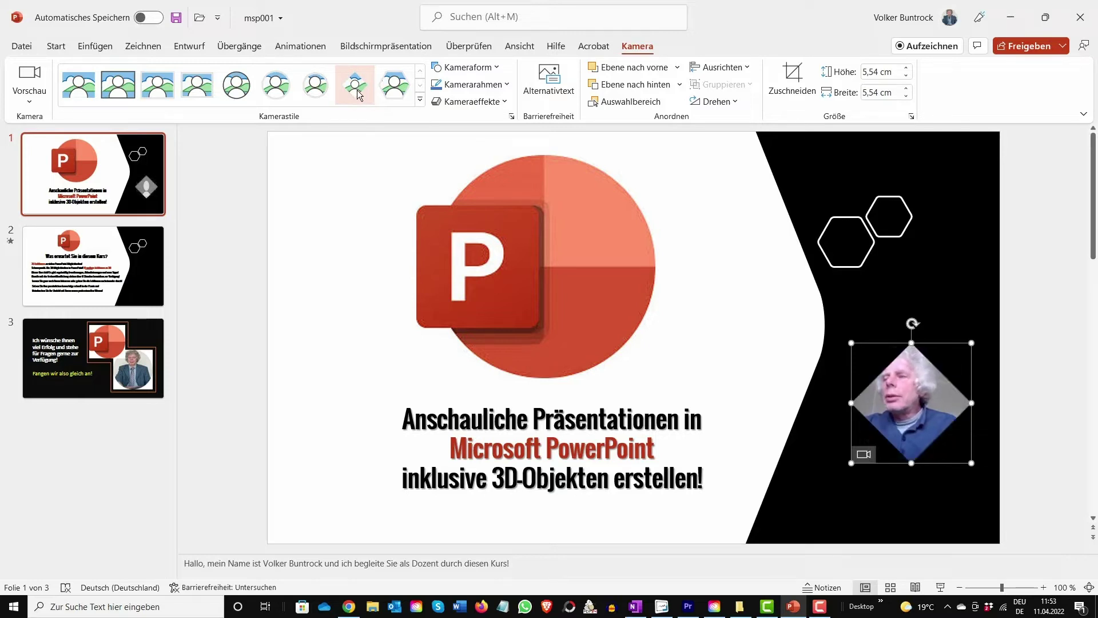
click(402, 95)
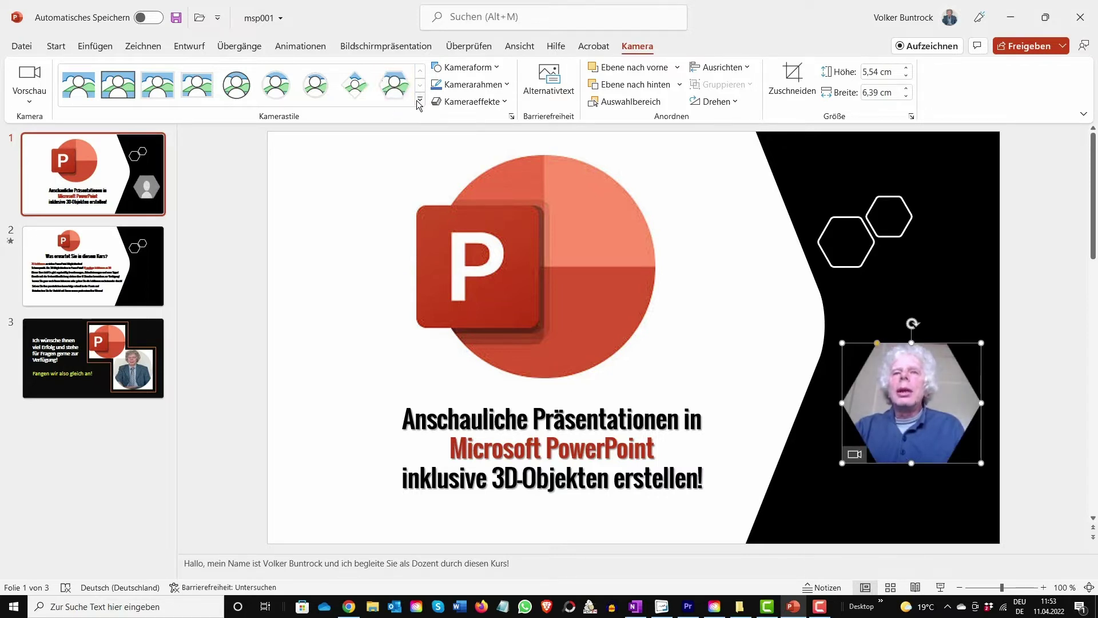
click(421, 102)
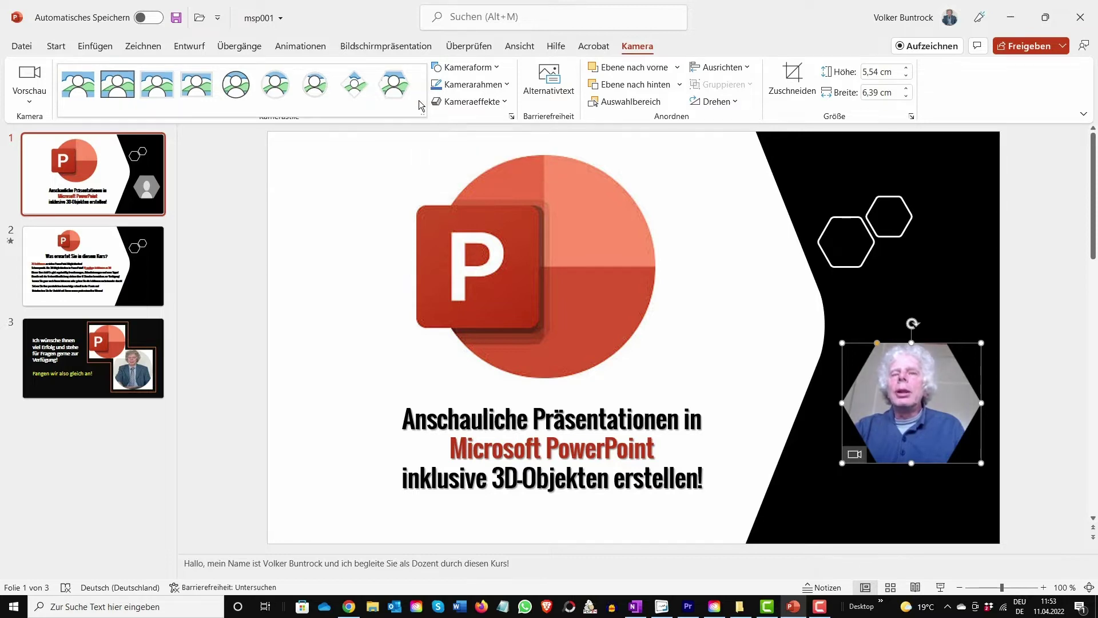
click(245, 91)
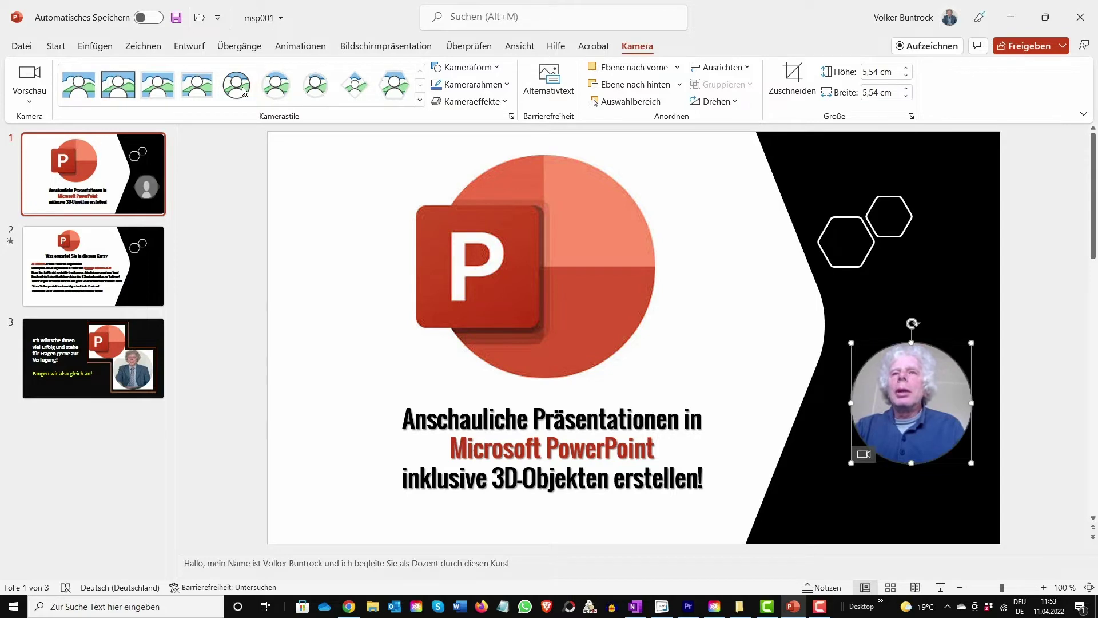
Step: Try 7-point star and pentagon arrow camera shapes, rotating the feed and back upright
click(498, 68)
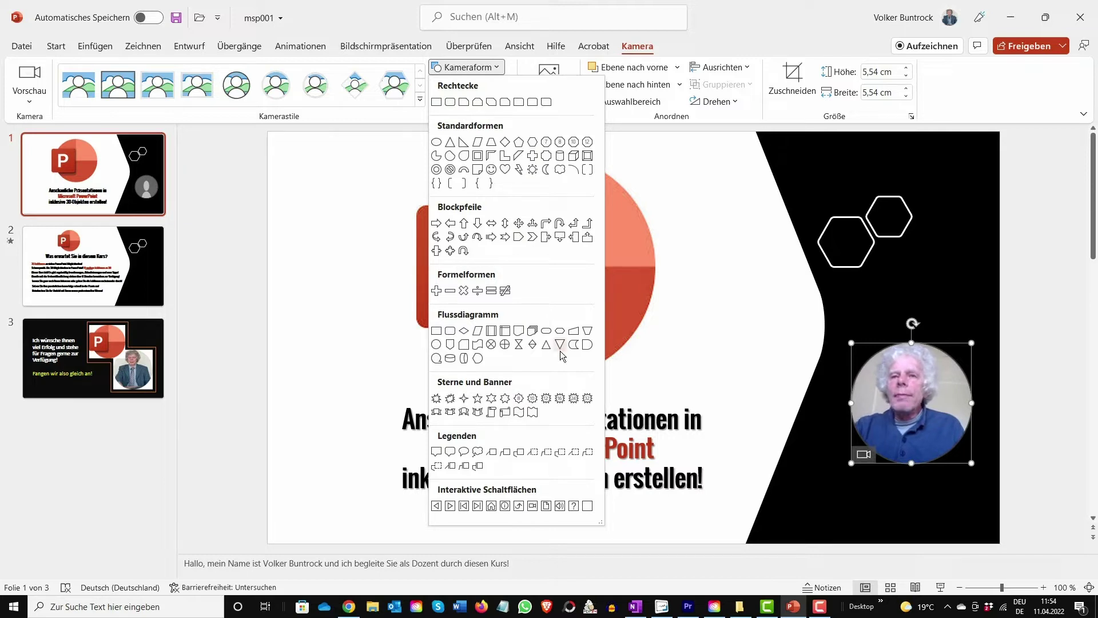
click(504, 398)
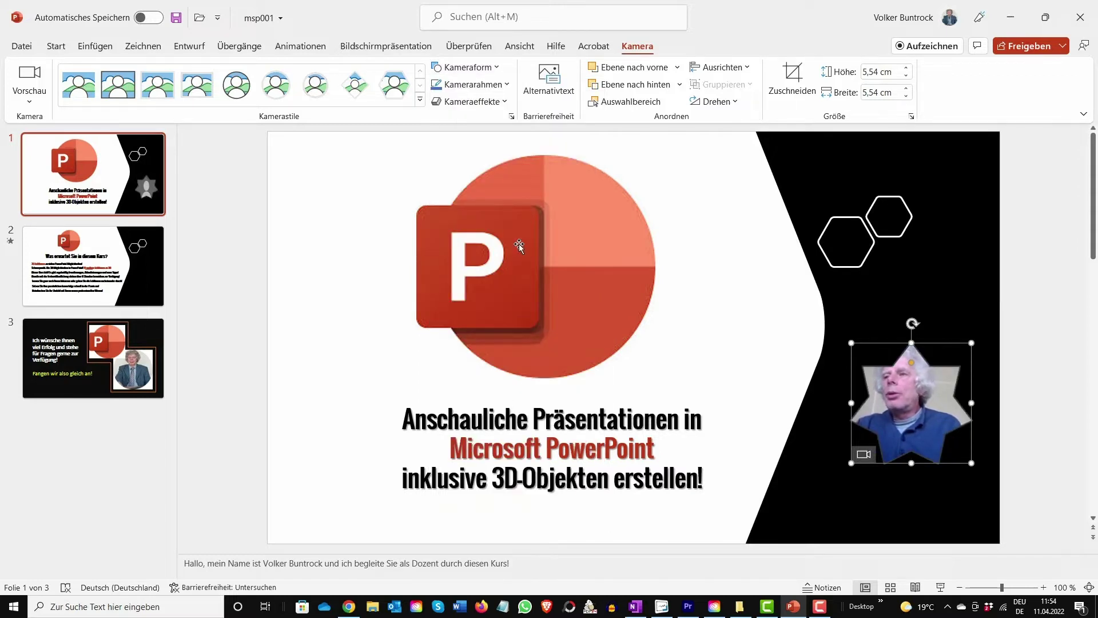
click(500, 68)
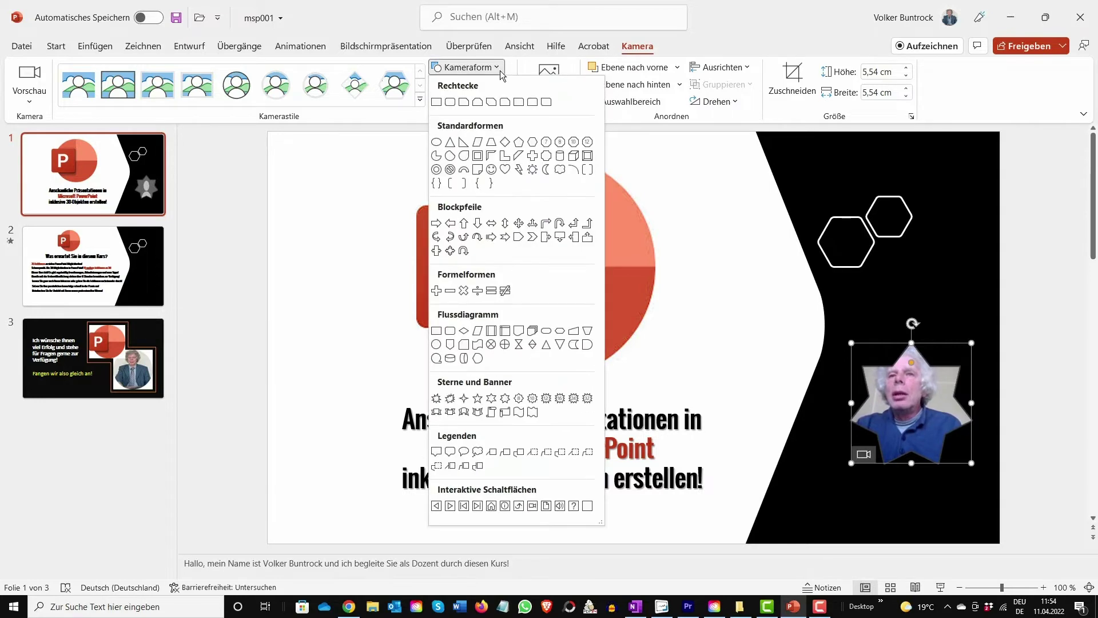
click(518, 237)
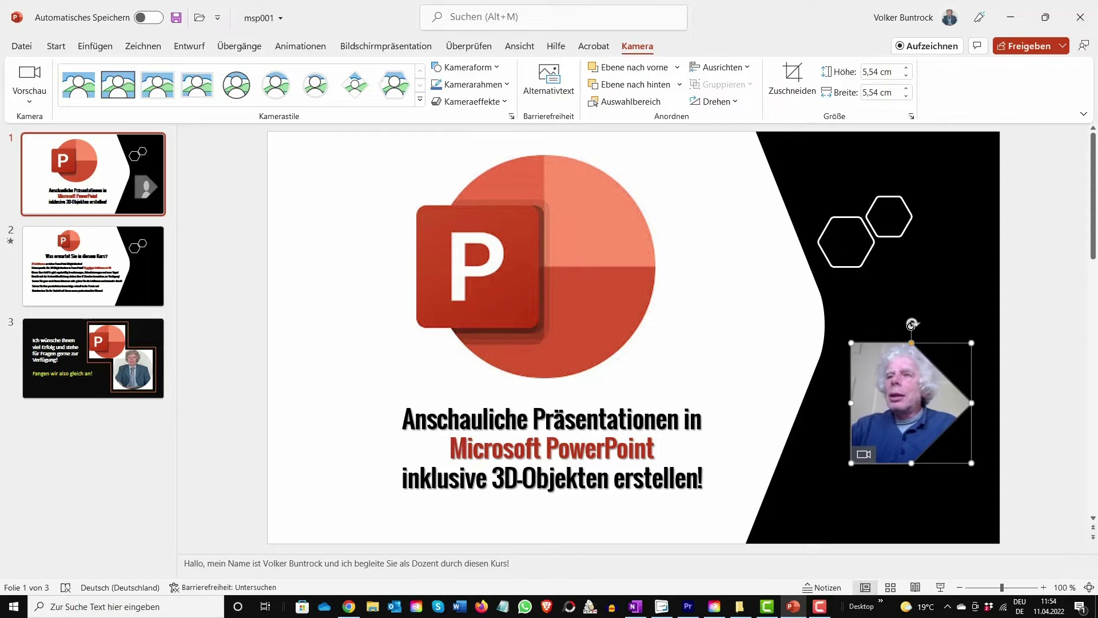
drag(913, 324, 881, 332)
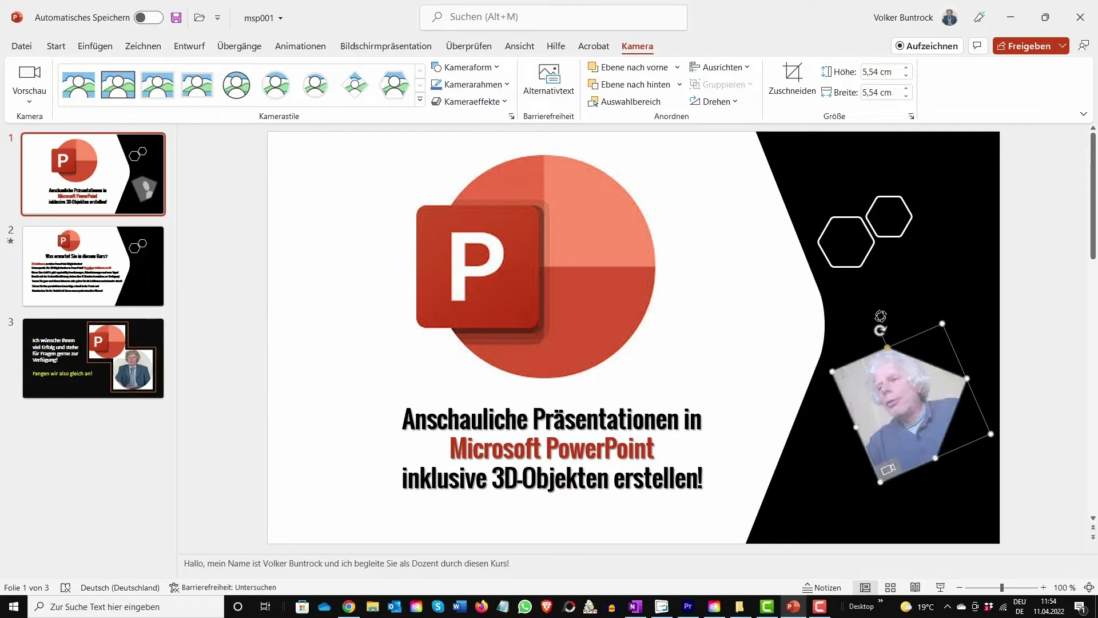
drag(881, 331, 911, 319)
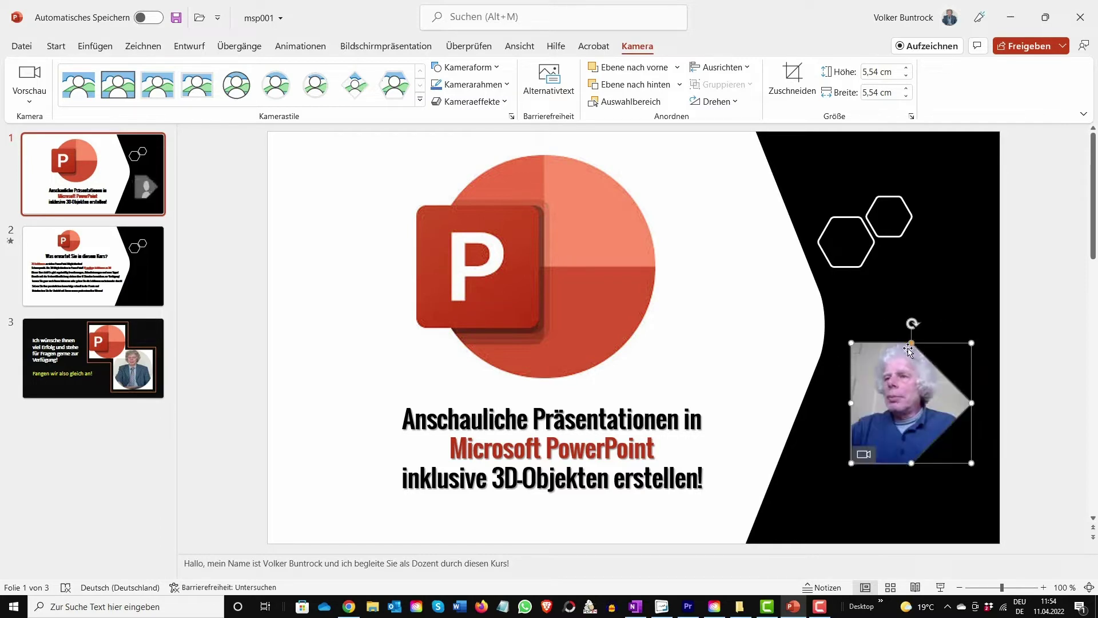
Step: Make the feed a heart, enlarge it to 6,28 cm, then switch to a wavy shape
click(497, 69)
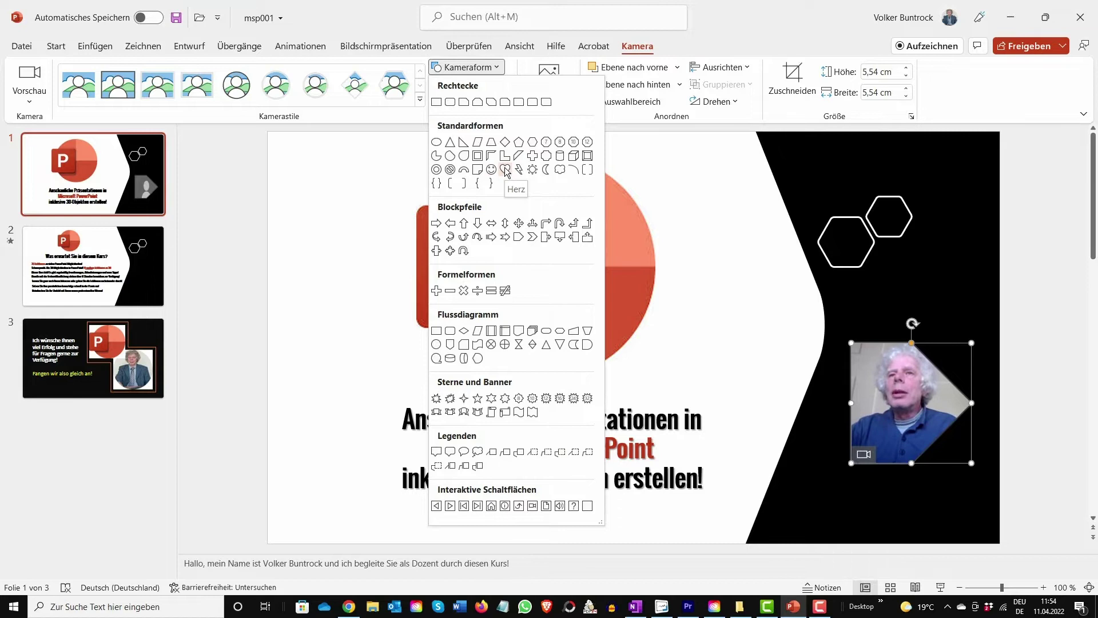
click(505, 170)
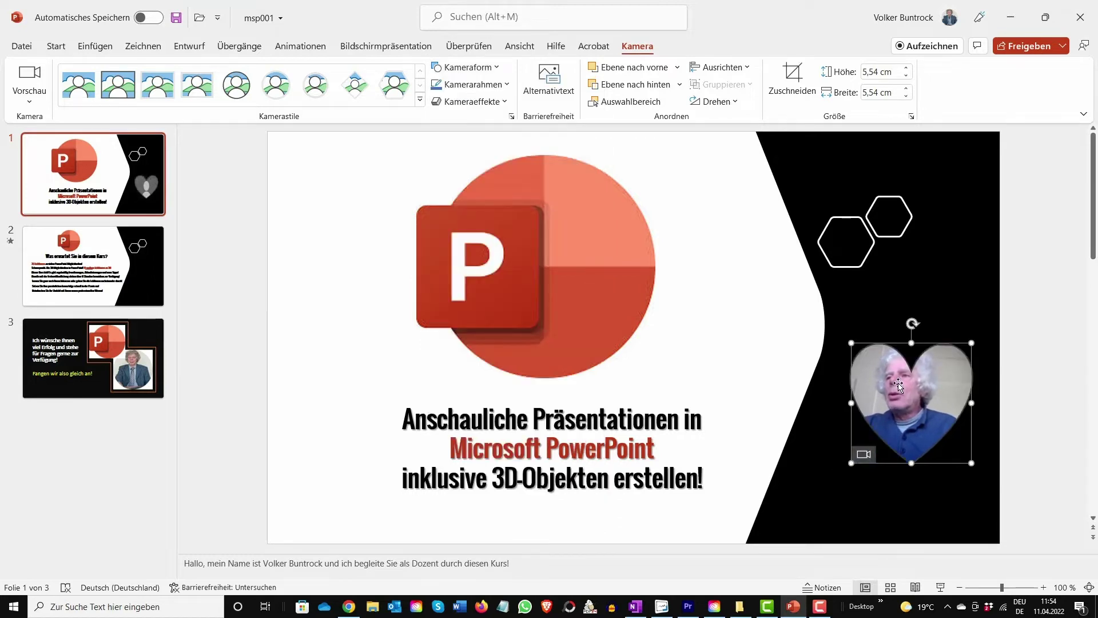
drag(851, 344, 835, 326)
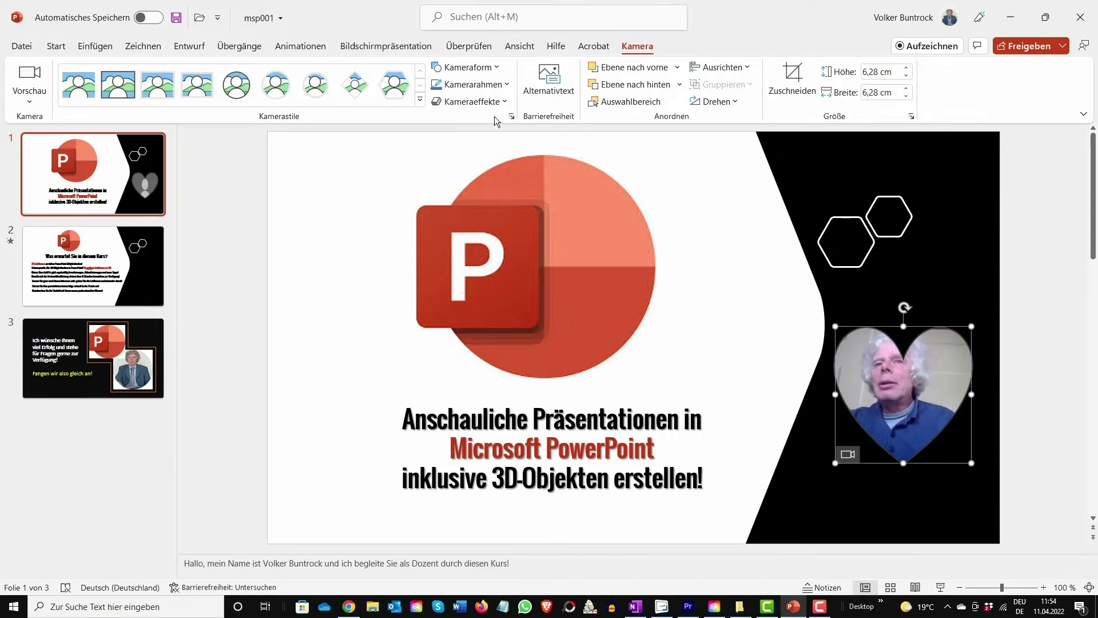
click(496, 67)
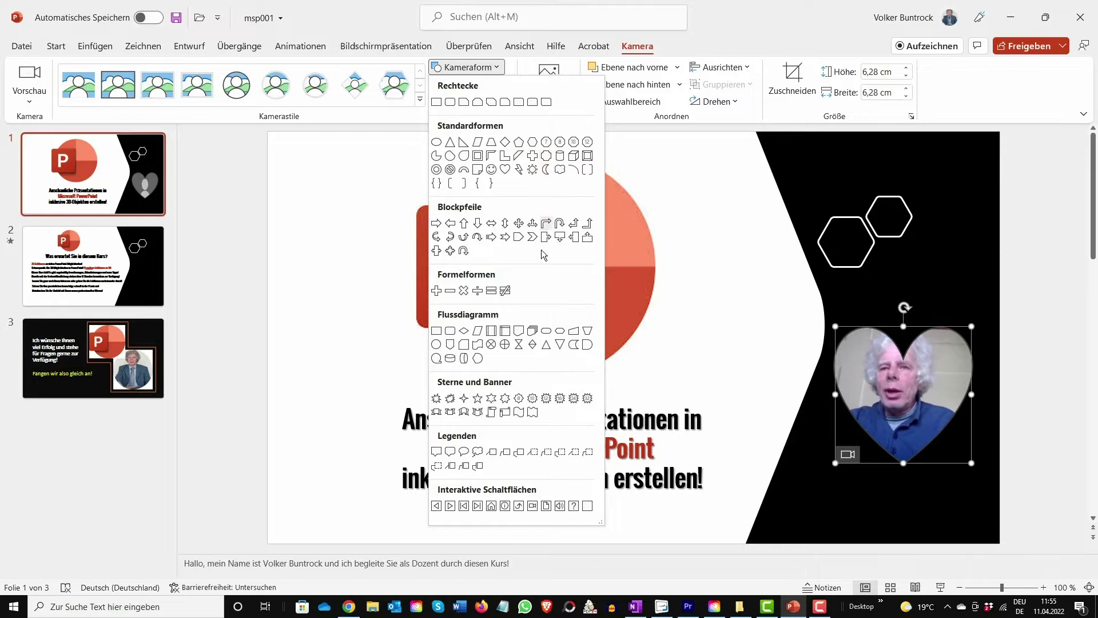
click(478, 344)
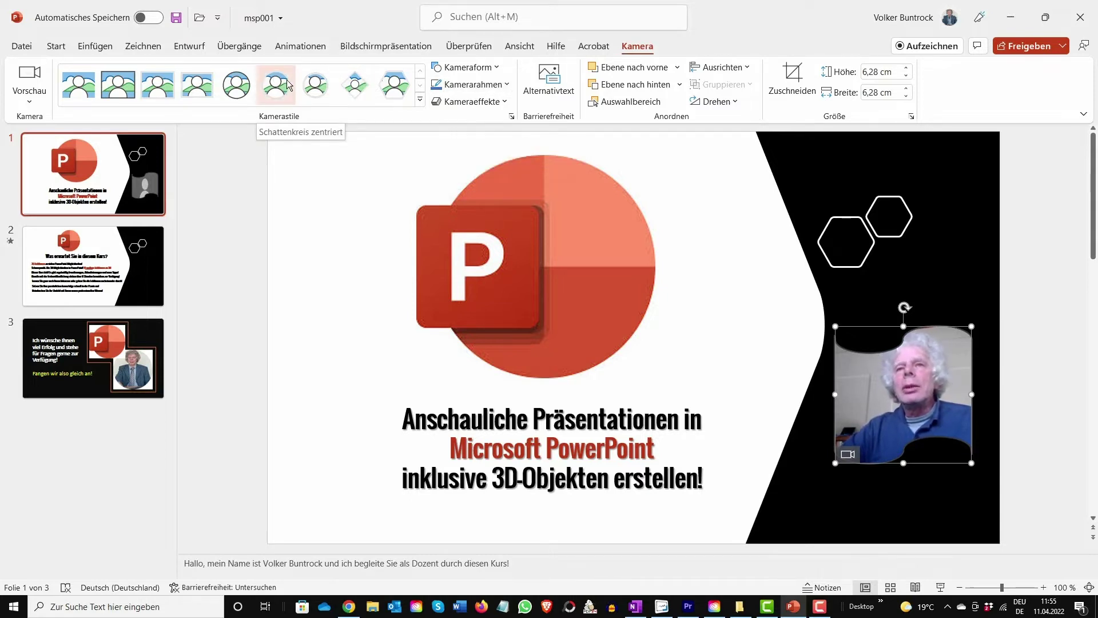
Step: Apply the circle camera style with a white Kamerarahmen outline and set thickness
click(236, 87)
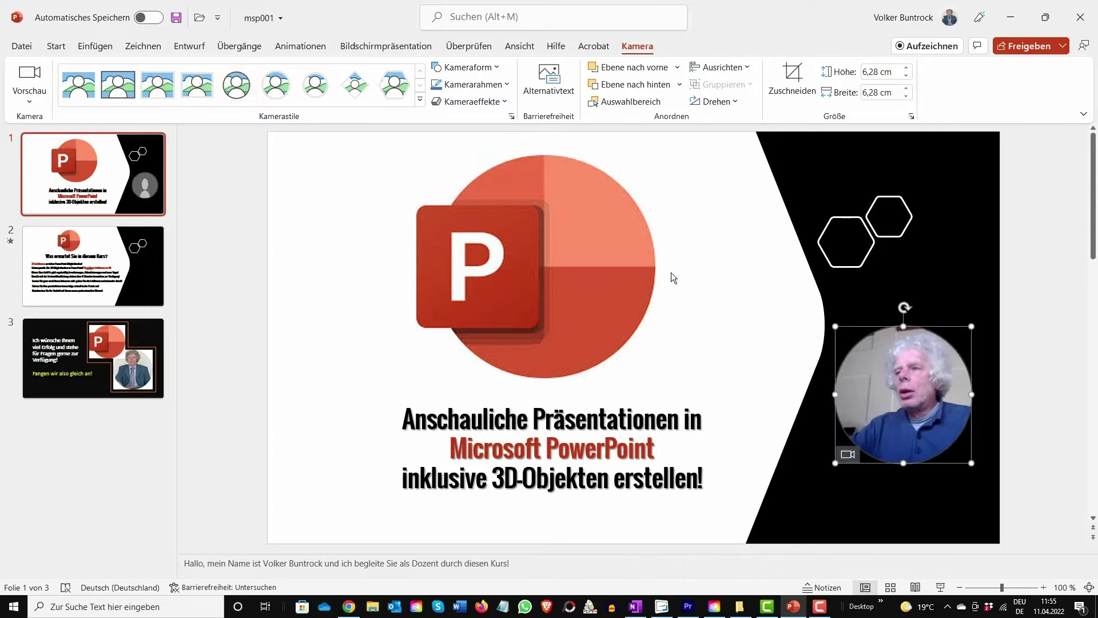
click(507, 86)
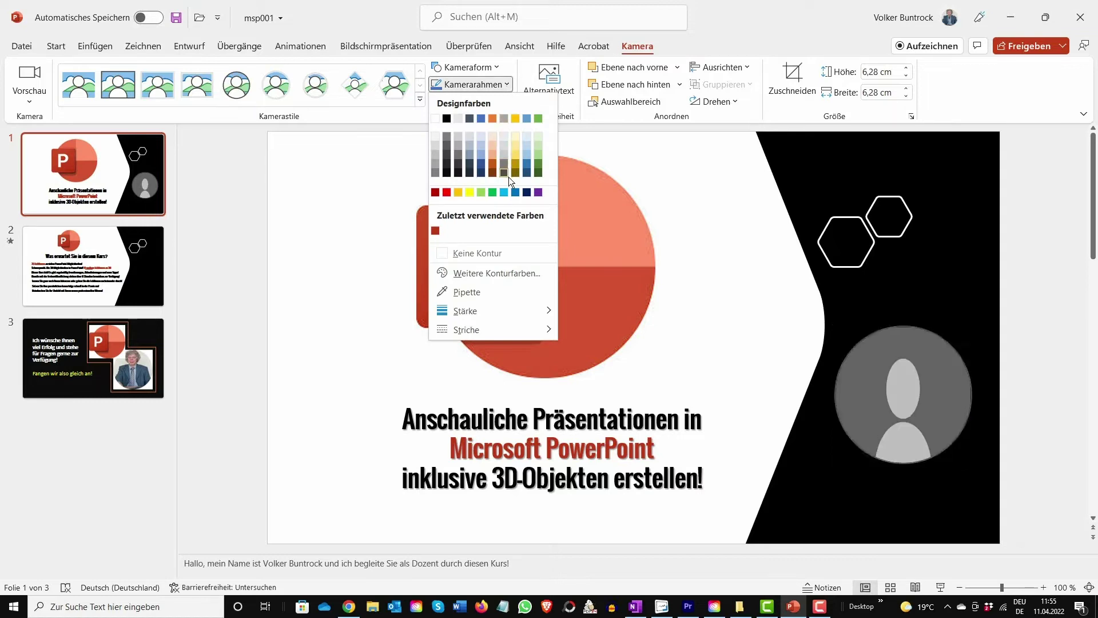
mouse_move(466, 311)
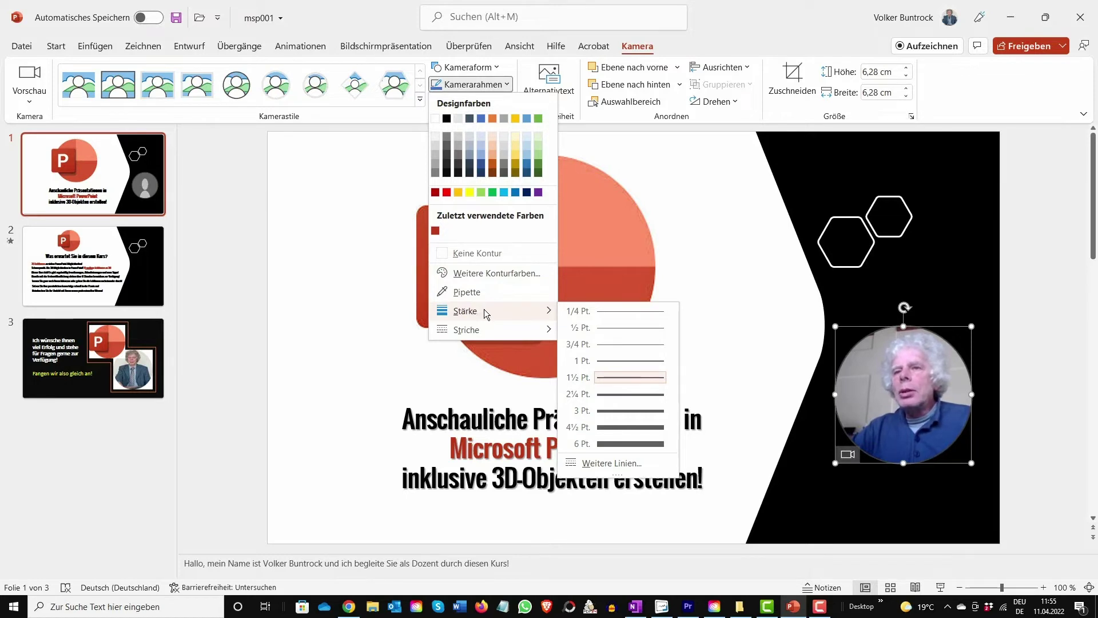
click(624, 411)
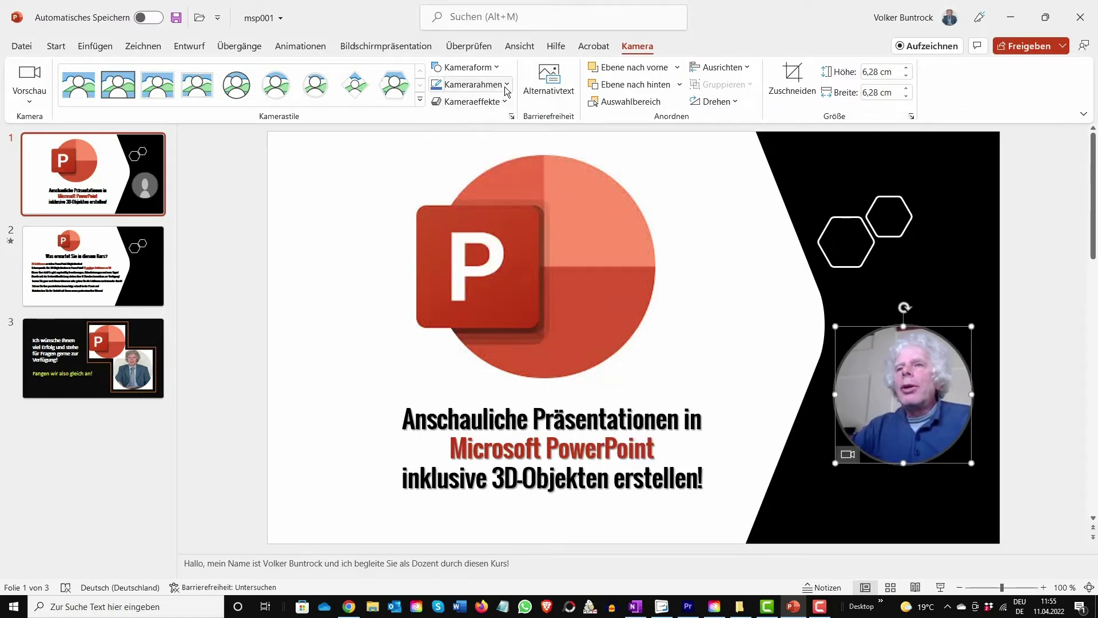
click(472, 84)
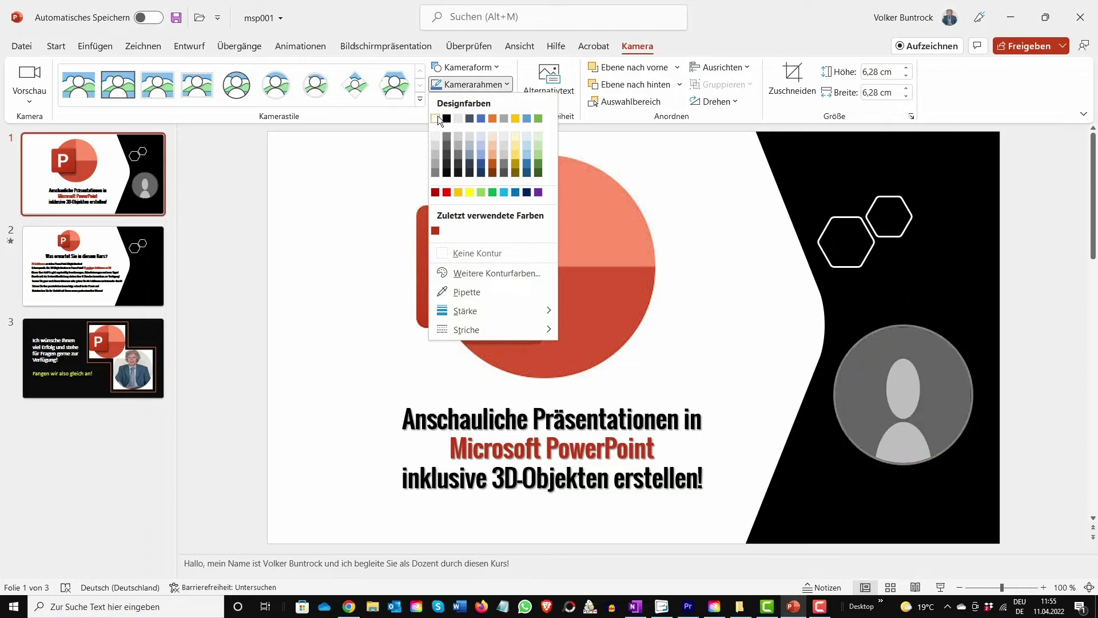
click(438, 116)
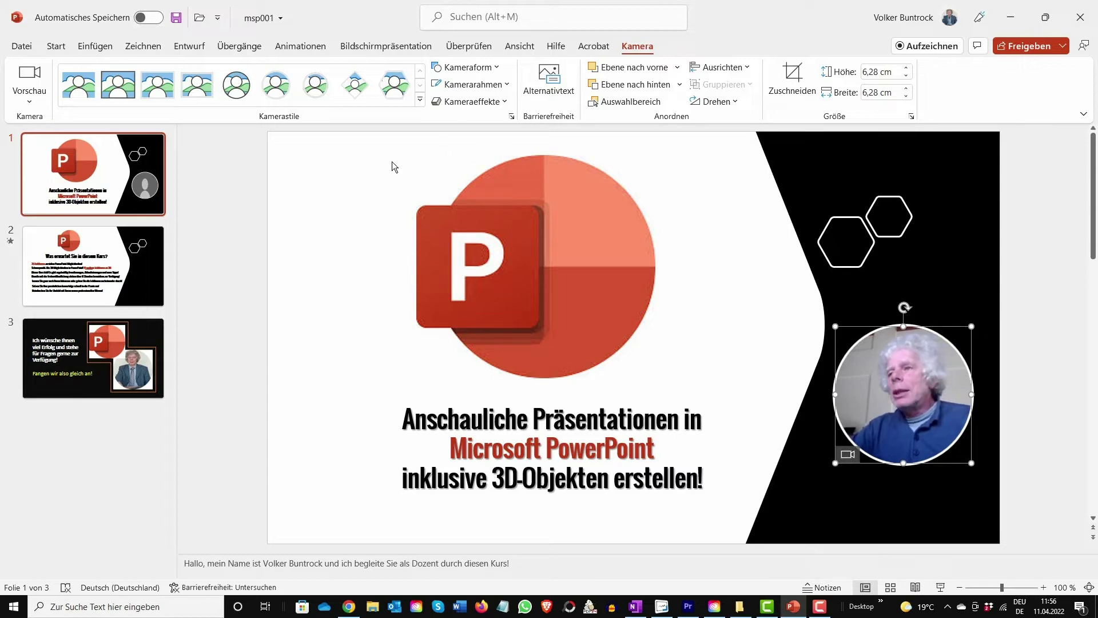
Step: Switch the camera feed to the diamond style with a 3 pt border
click(356, 92)
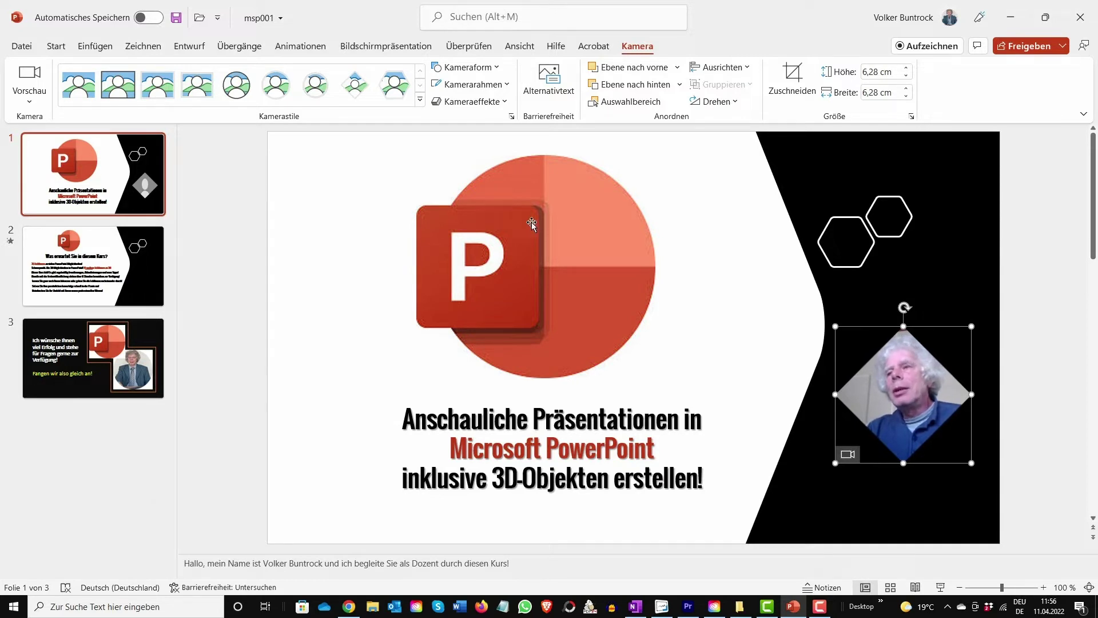
click(496, 84)
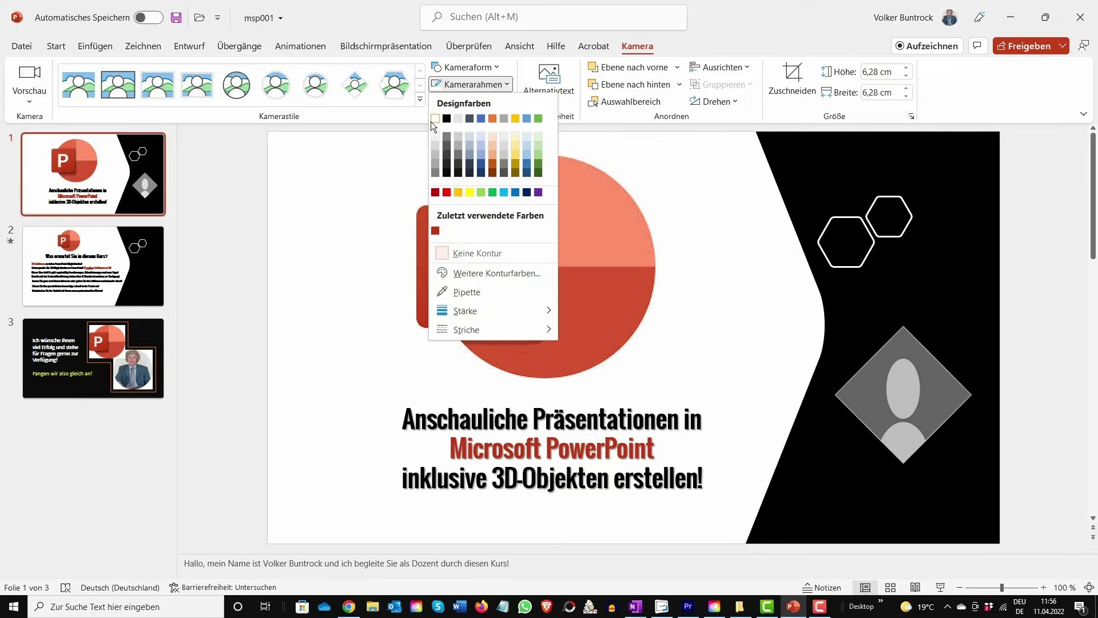
click(433, 119)
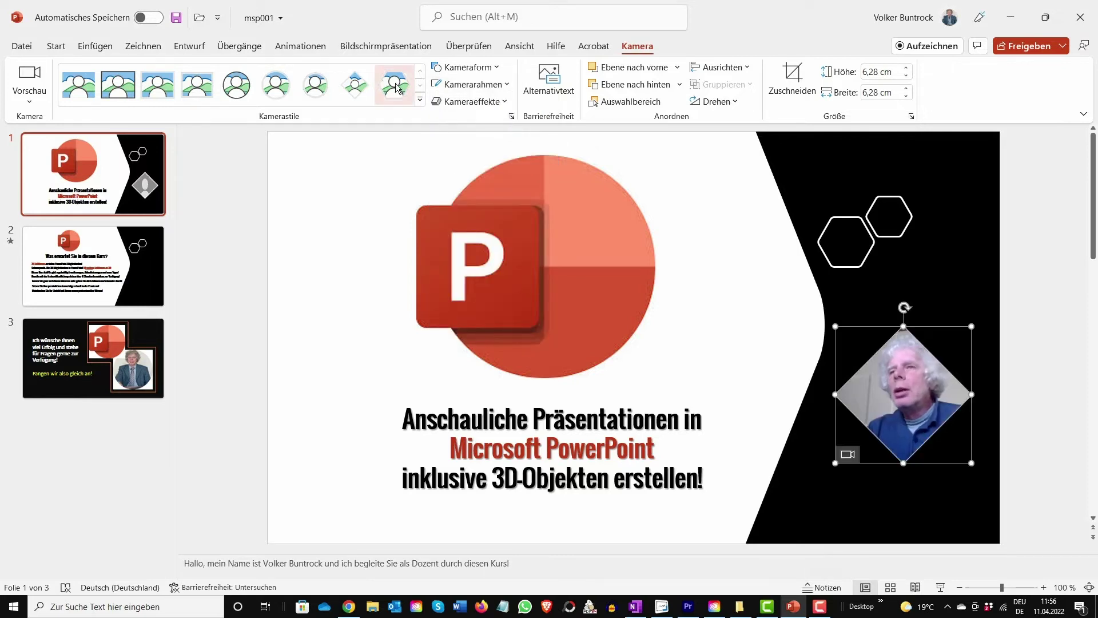
click(508, 84)
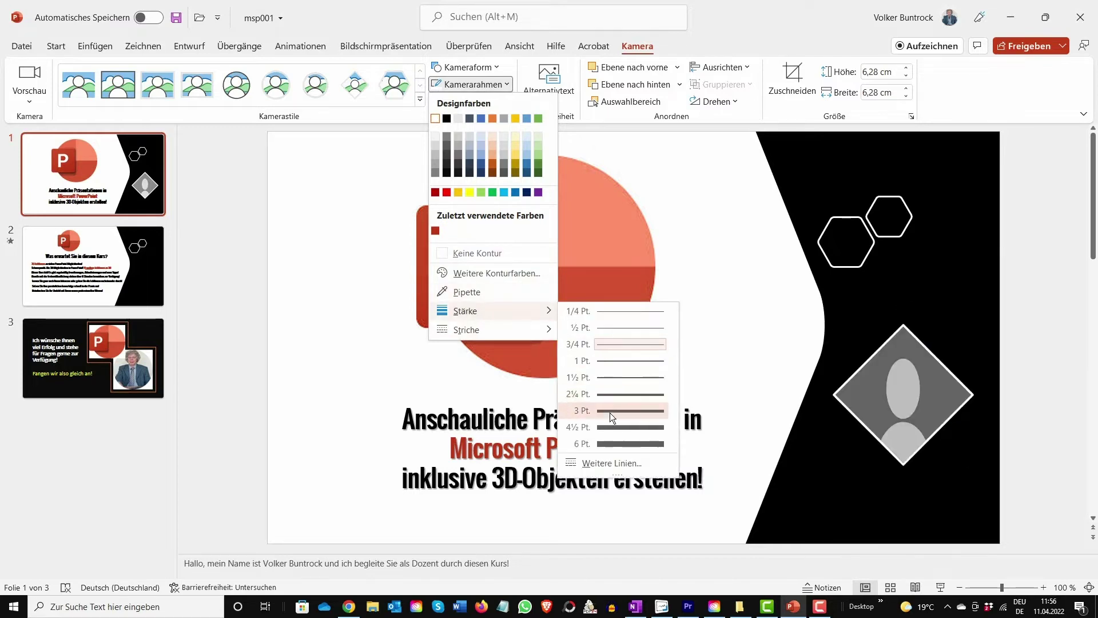
click(609, 413)
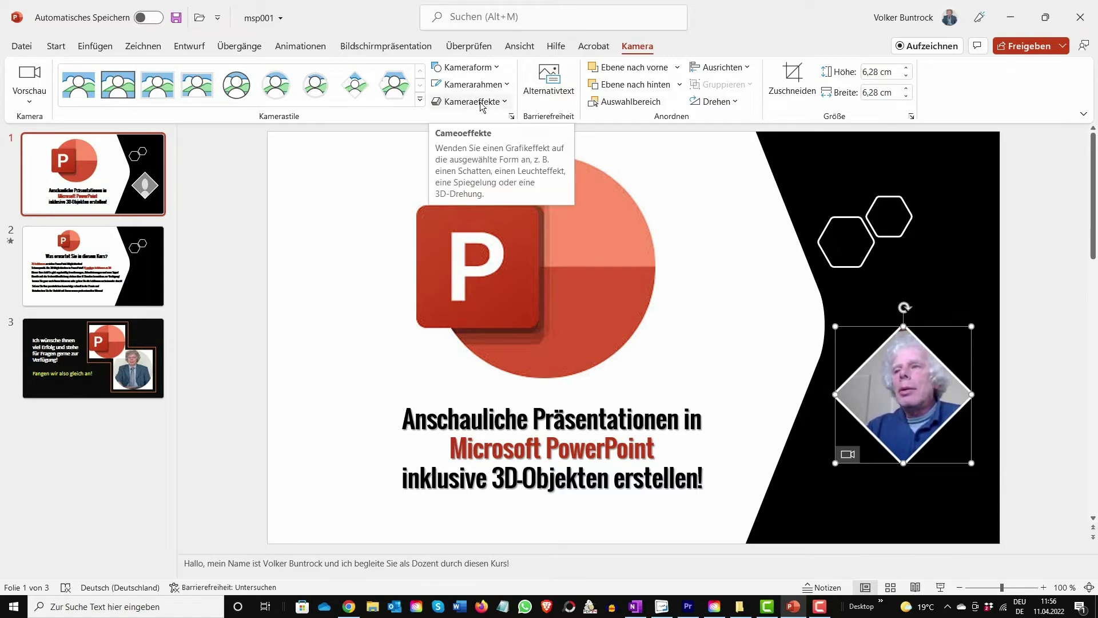
Step: Return the camera feed to a circle with a 3 pt yellow border
click(236, 87)
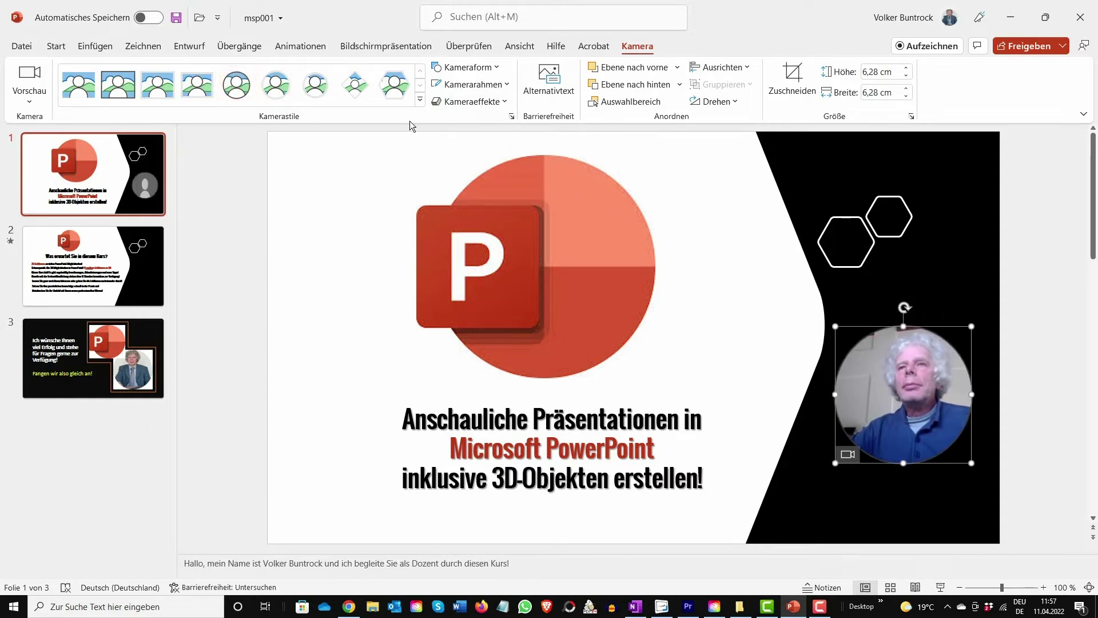
click(470, 87)
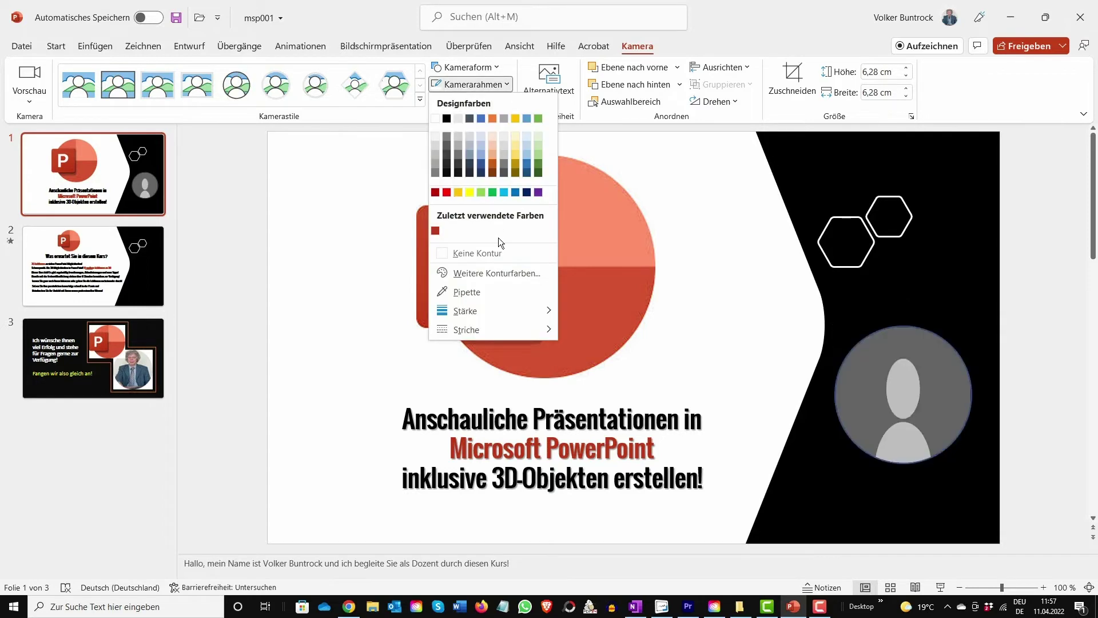
click(470, 192)
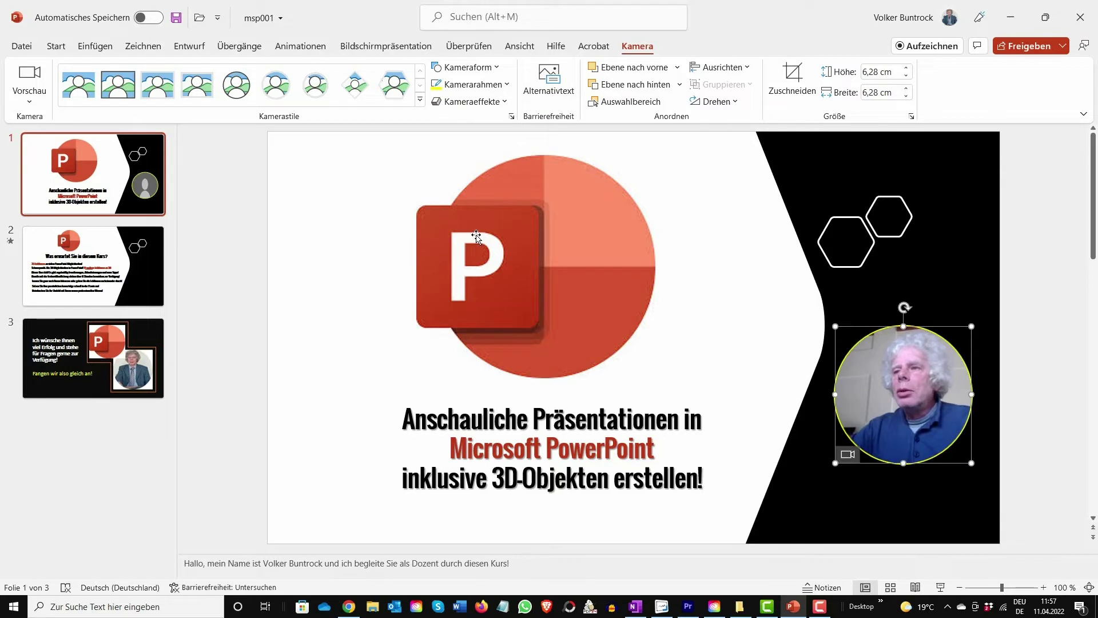
click(505, 85)
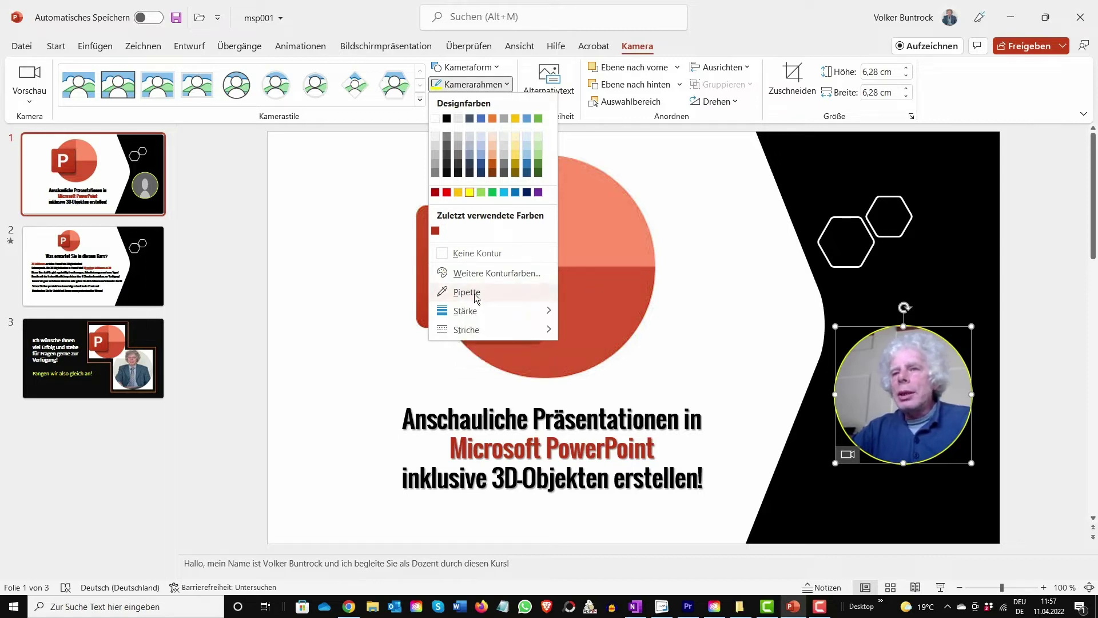
mouse_move(465, 311)
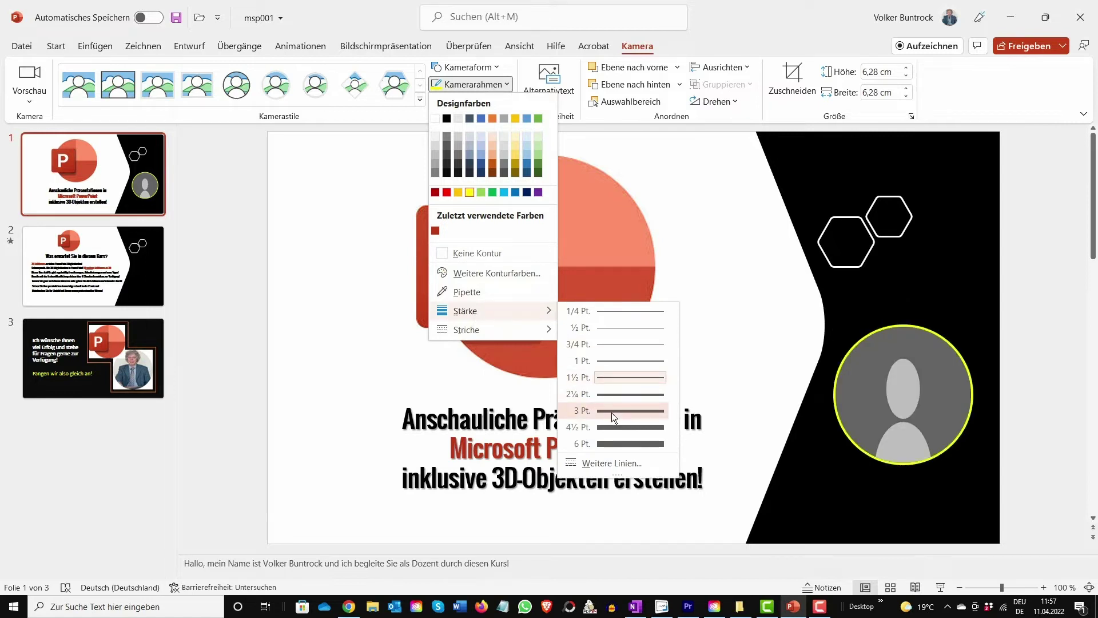
click(612, 413)
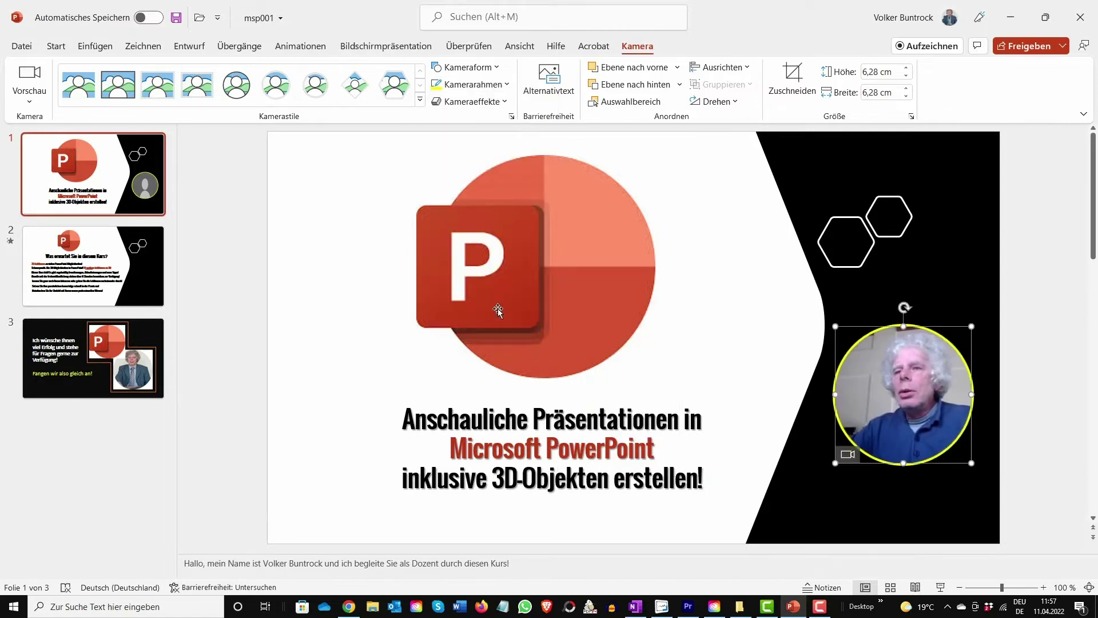
click(467, 87)
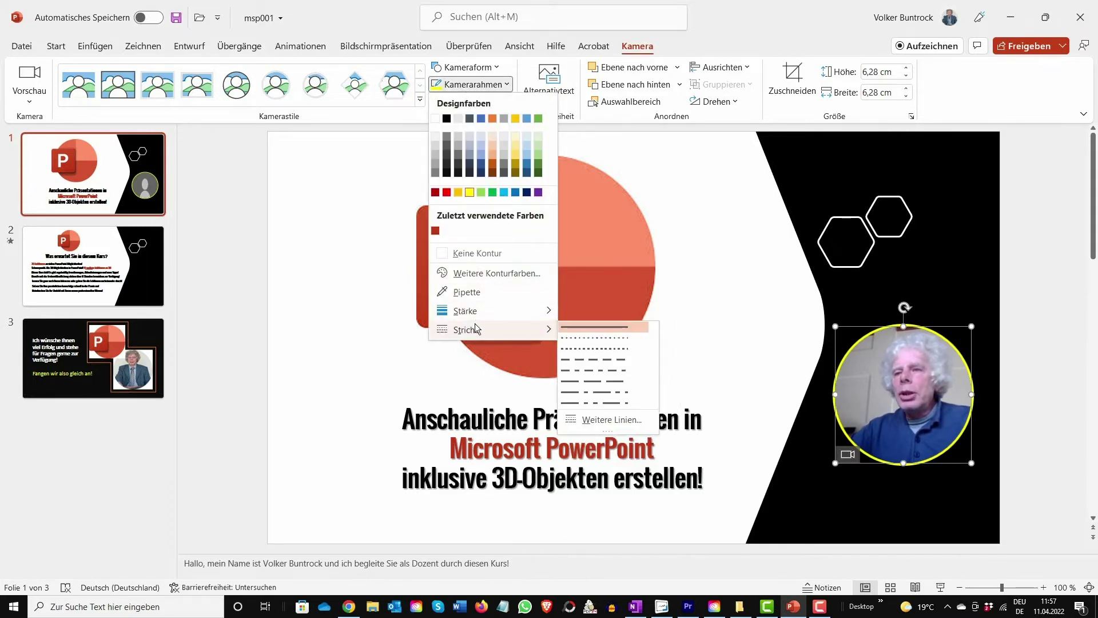
mouse_move(467, 329)
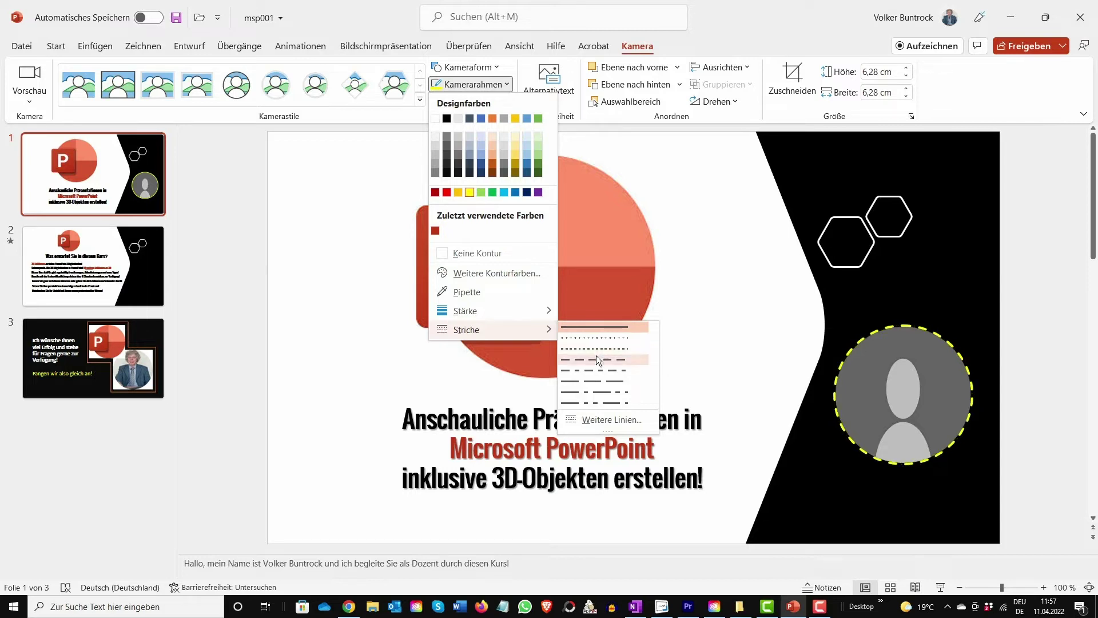
click(601, 421)
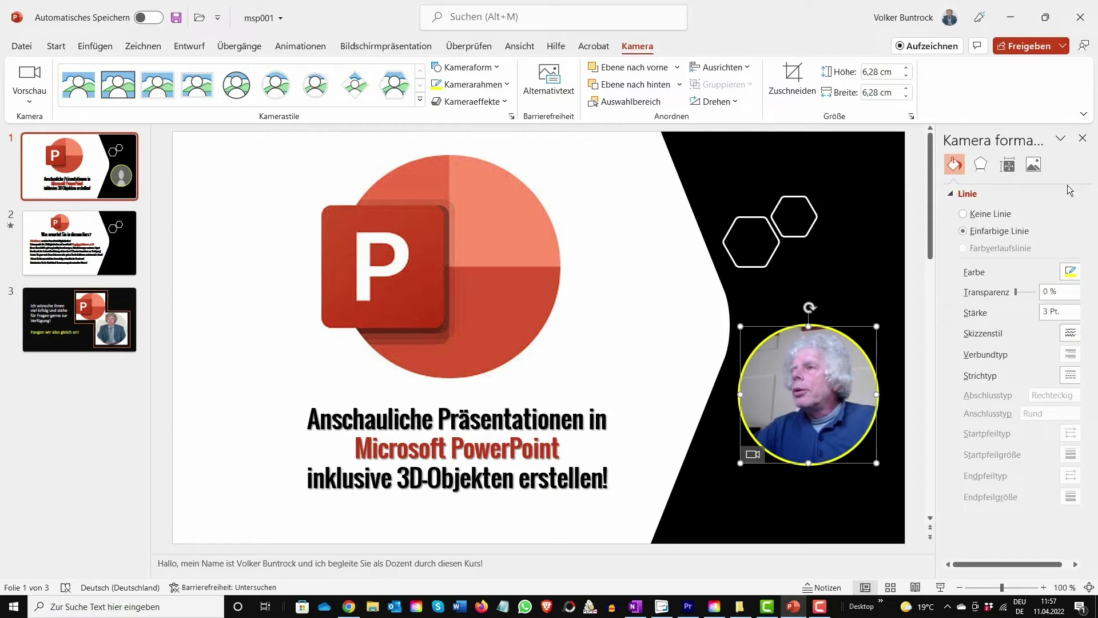
click(981, 167)
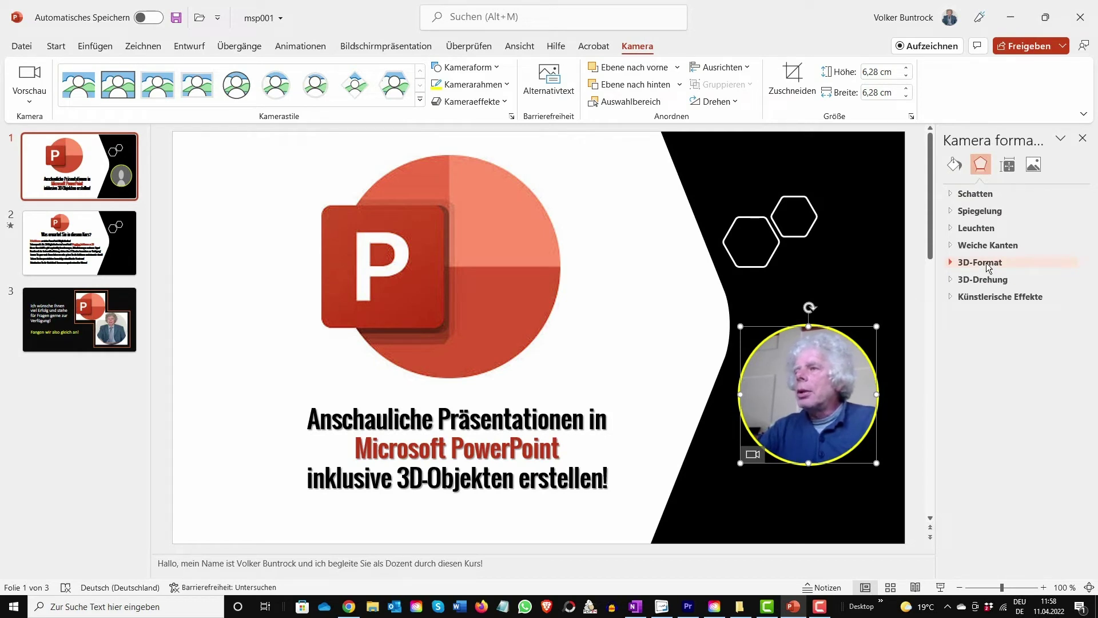
click(987, 264)
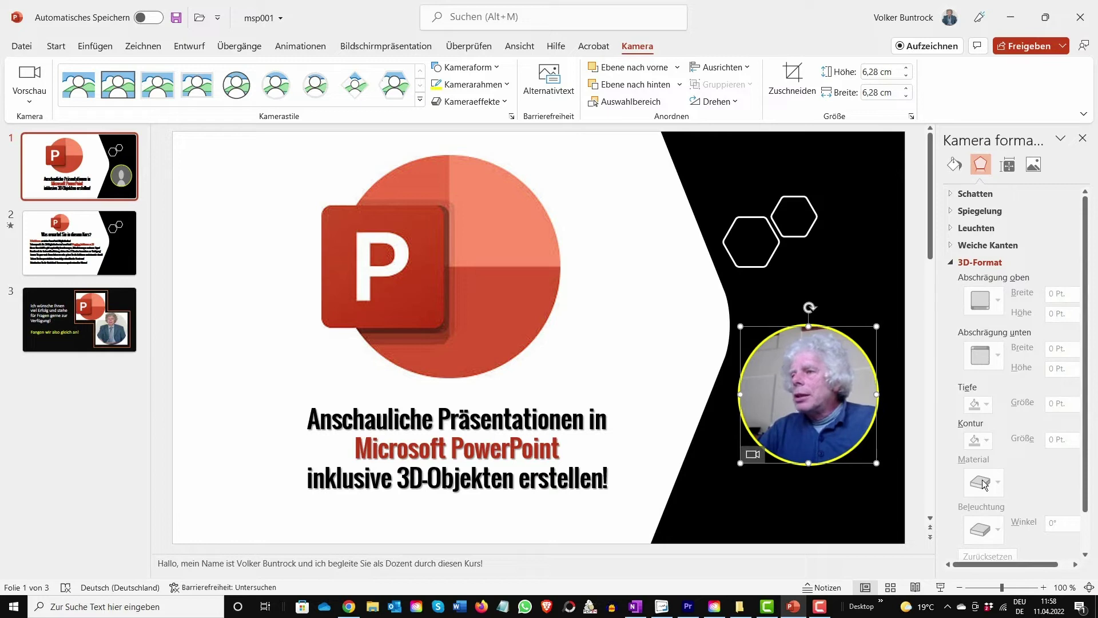
click(952, 263)
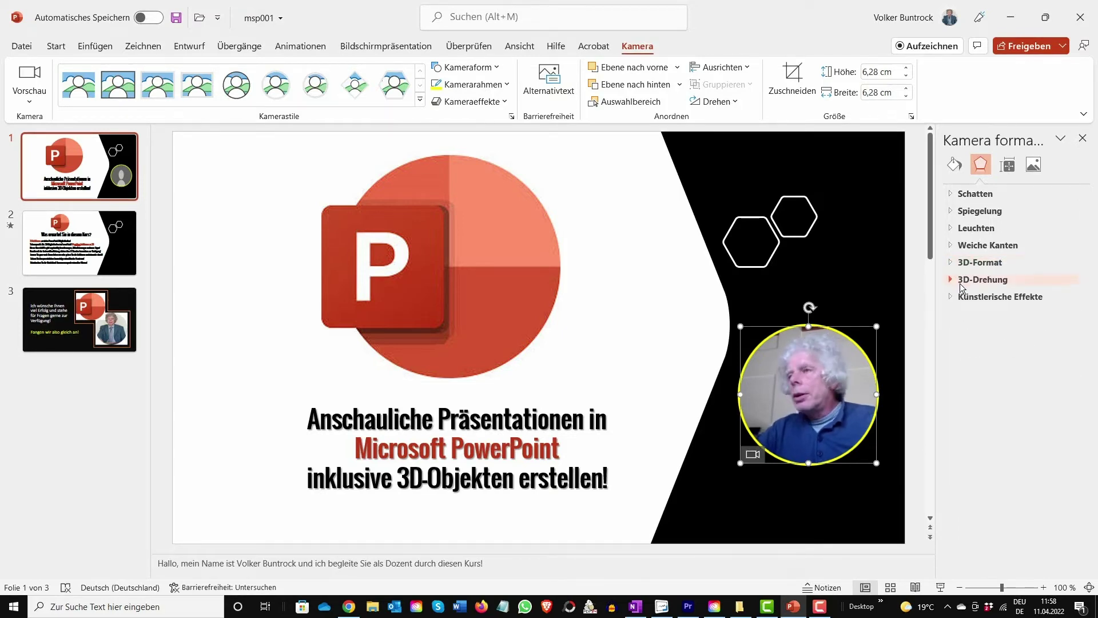
click(951, 280)
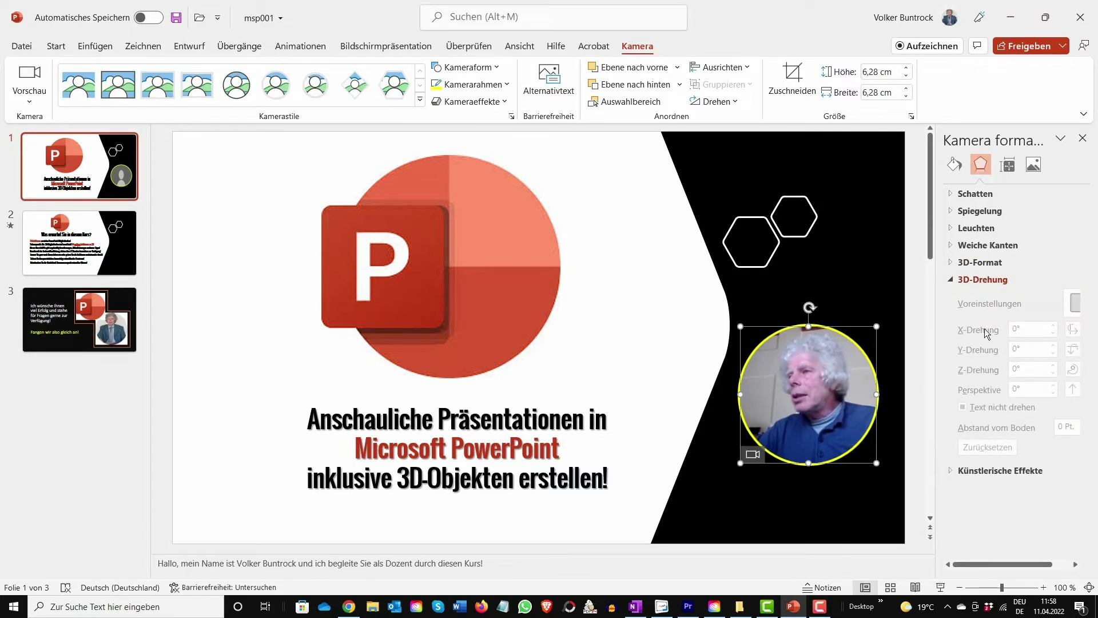
click(951, 280)
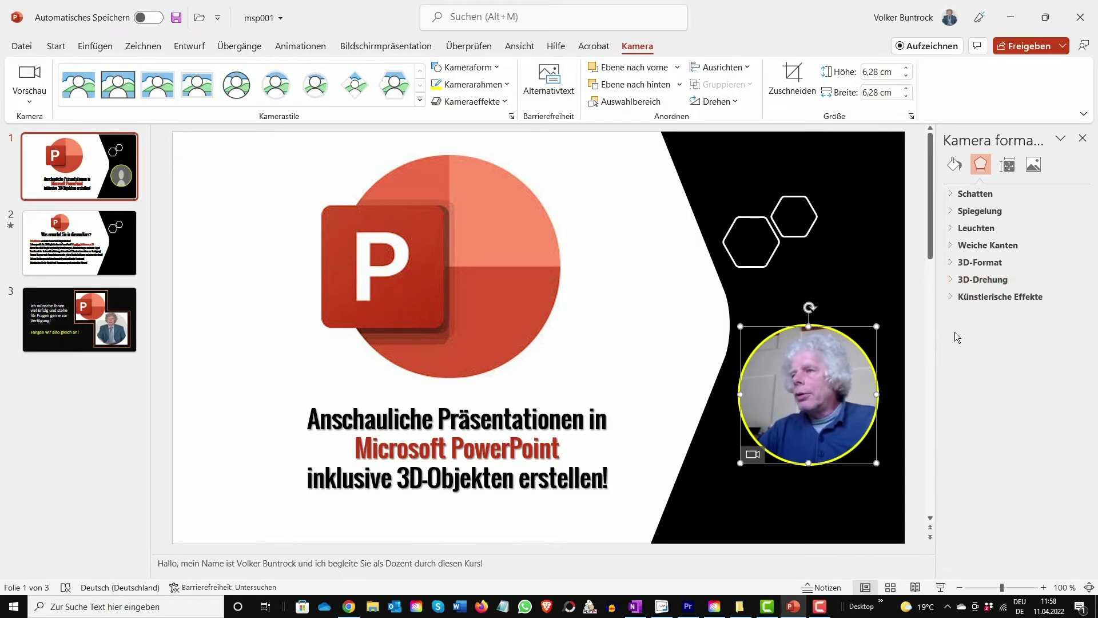
click(950, 299)
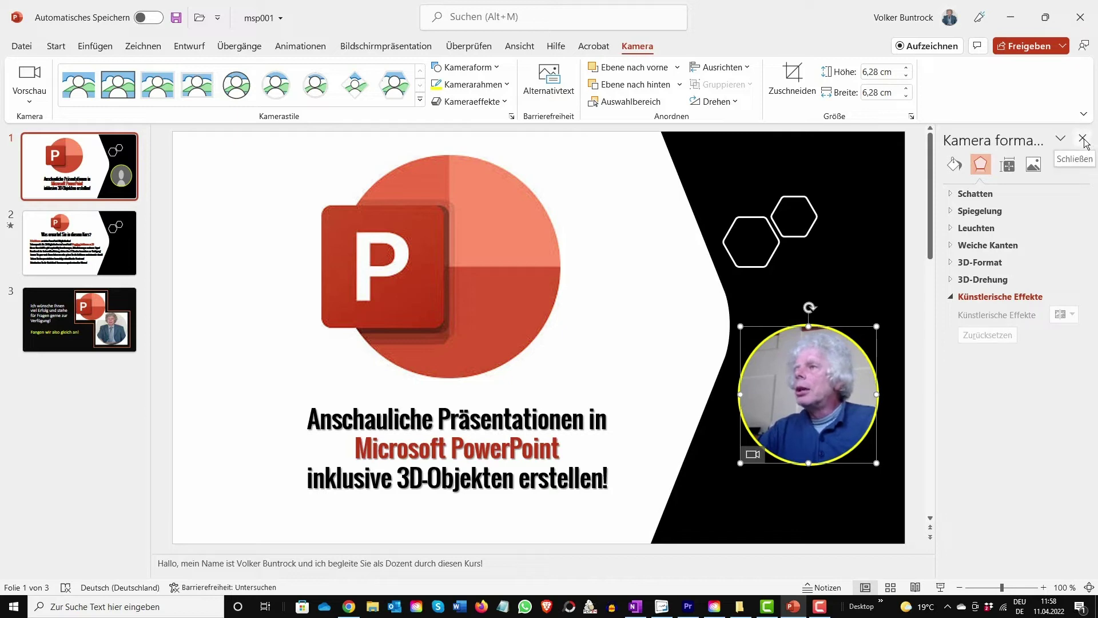
click(1084, 139)
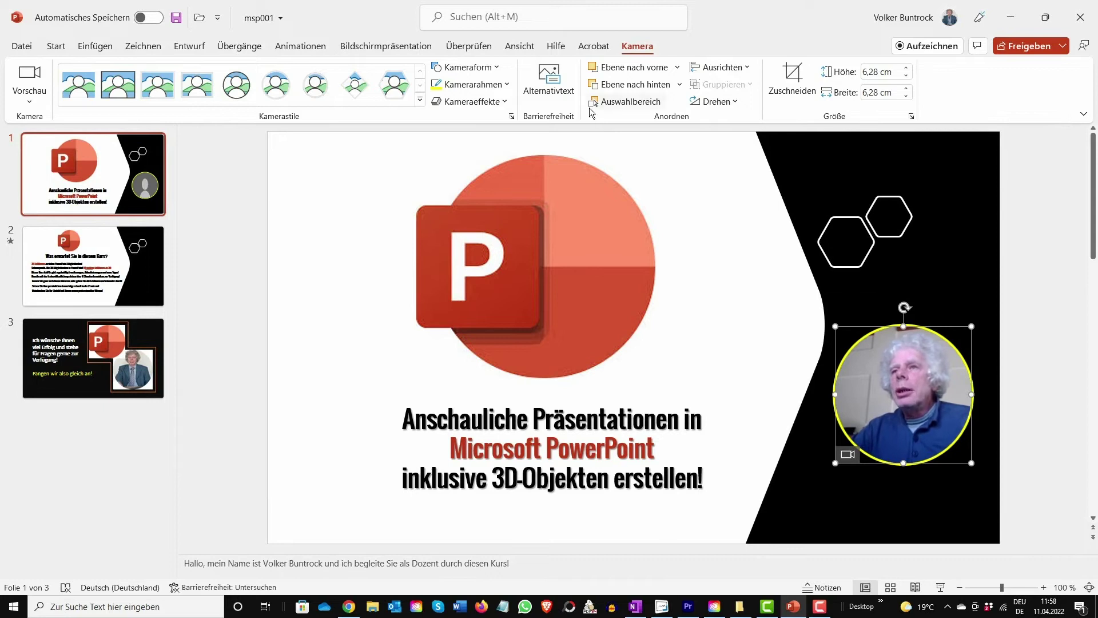
Step: Make the circle's yellow outline dotted and turn the live camera feed off
click(506, 86)
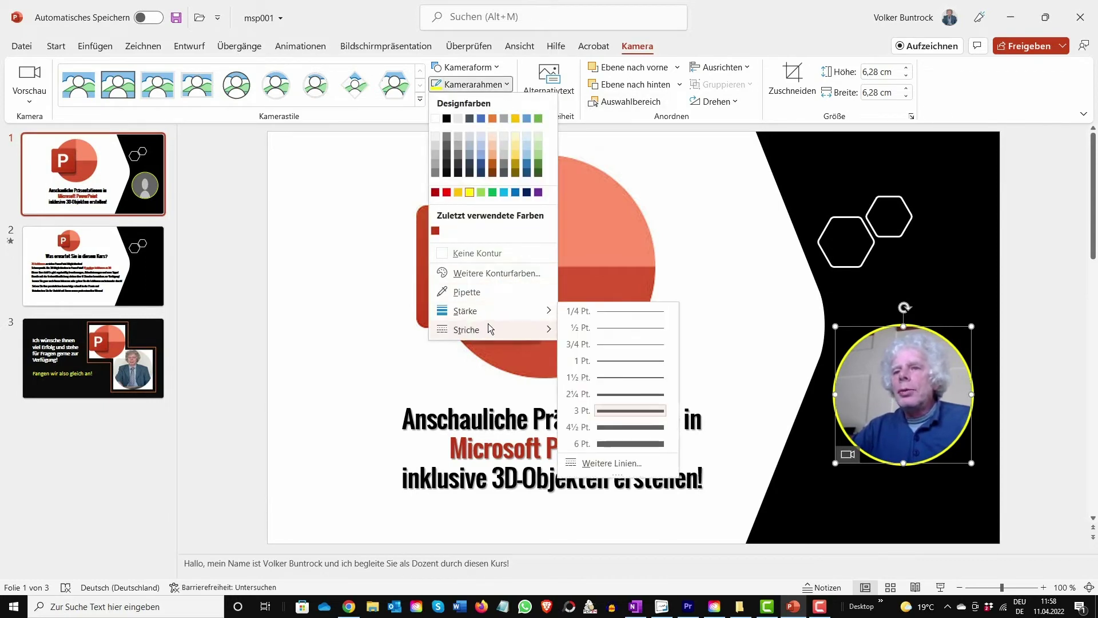
mouse_move(481, 329)
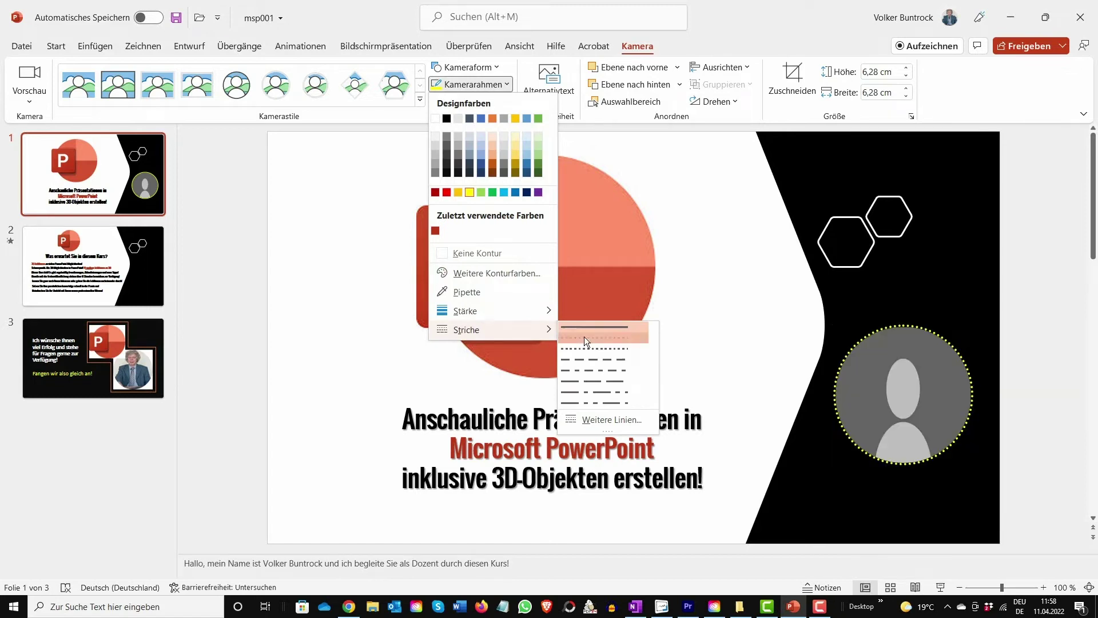
click(584, 336)
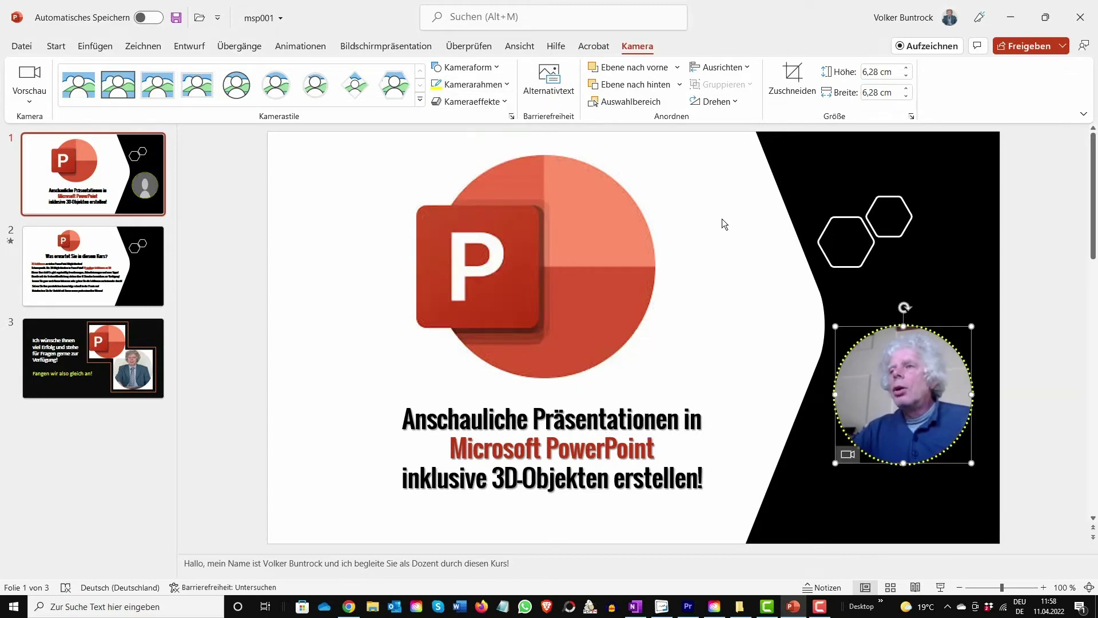
click(715, 193)
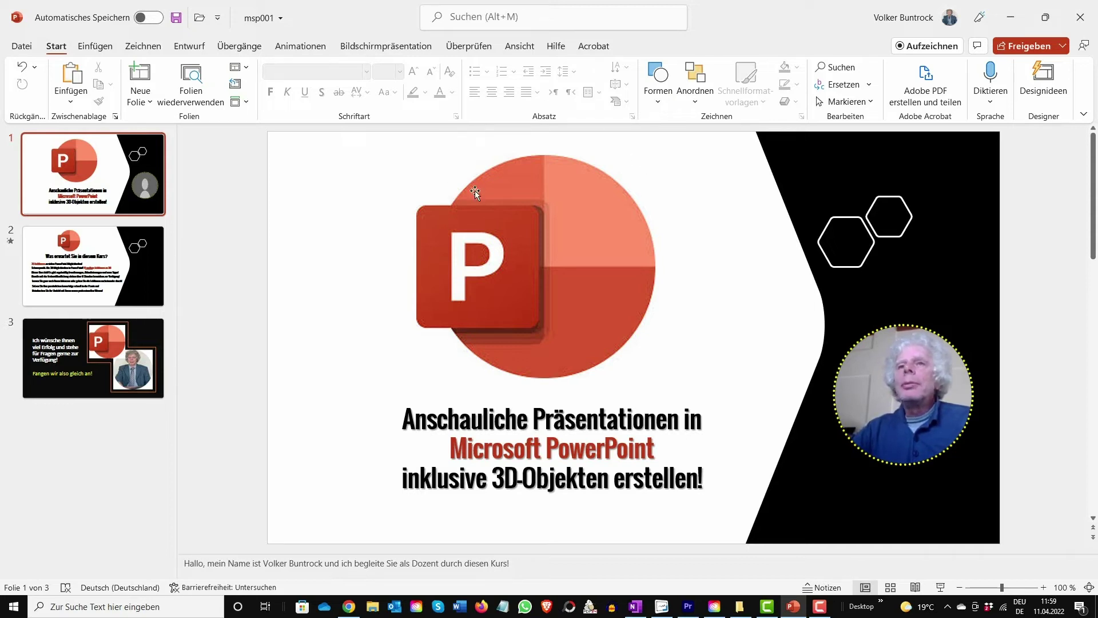
click(899, 403)
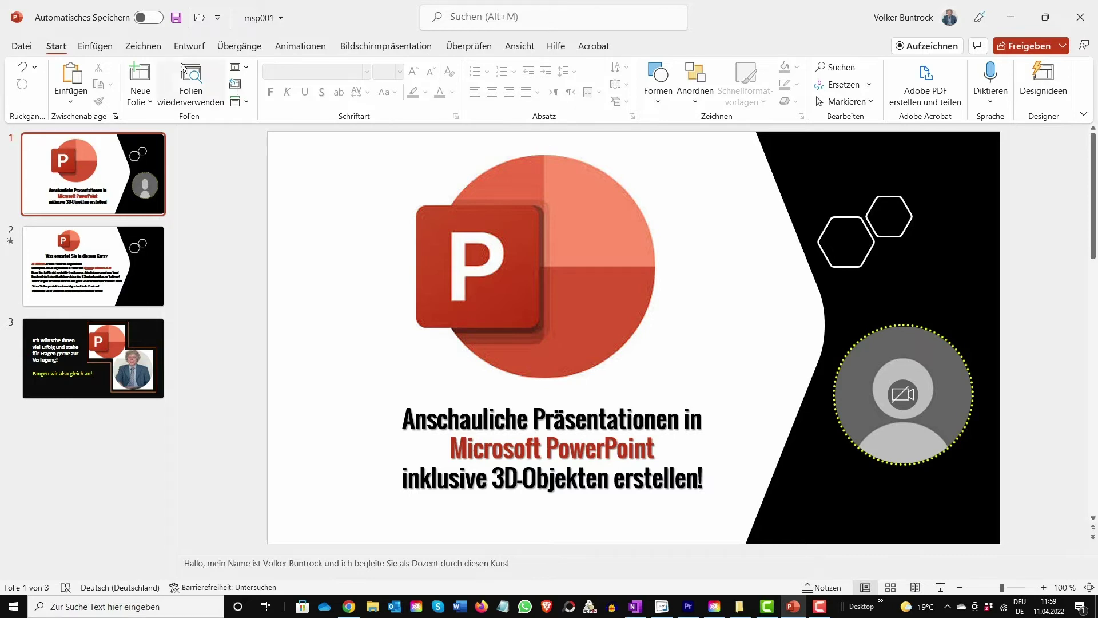
click(95, 46)
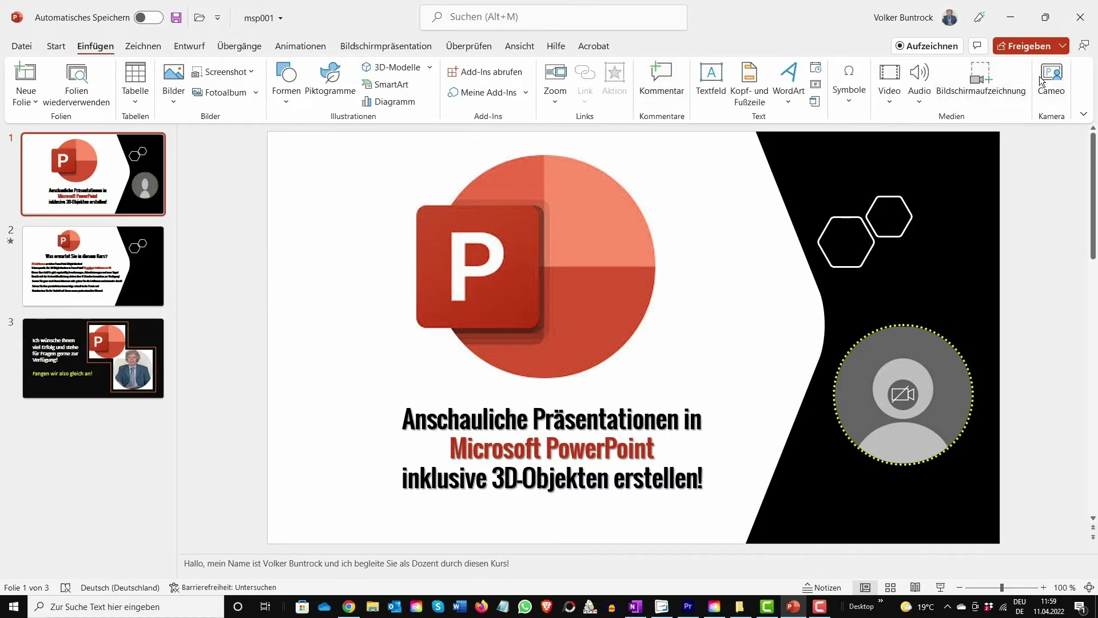
click(1044, 76)
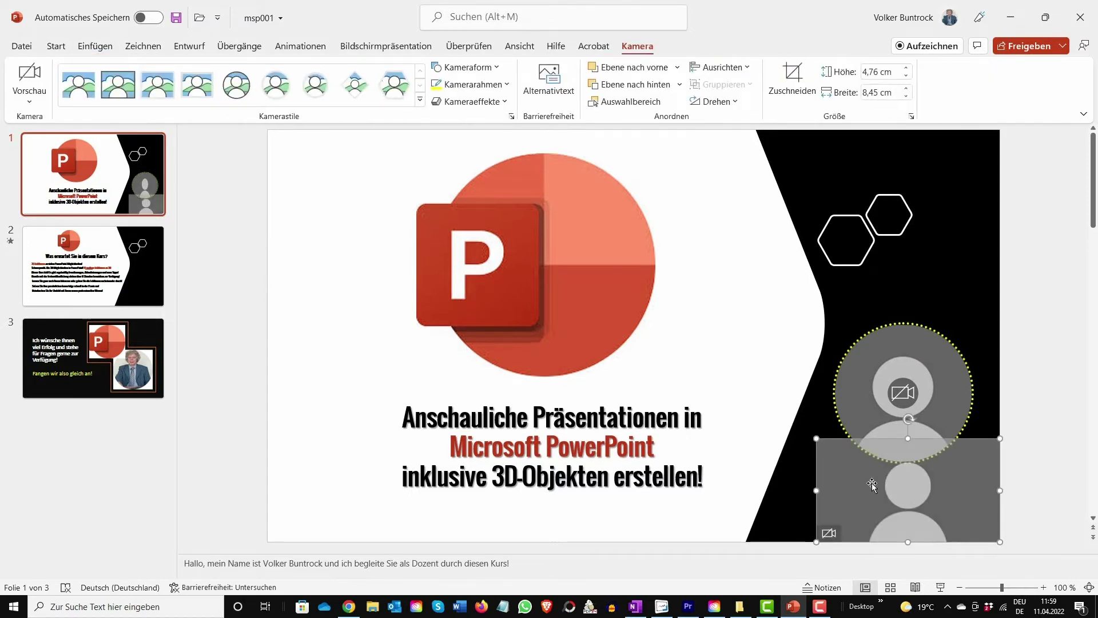
click(881, 398)
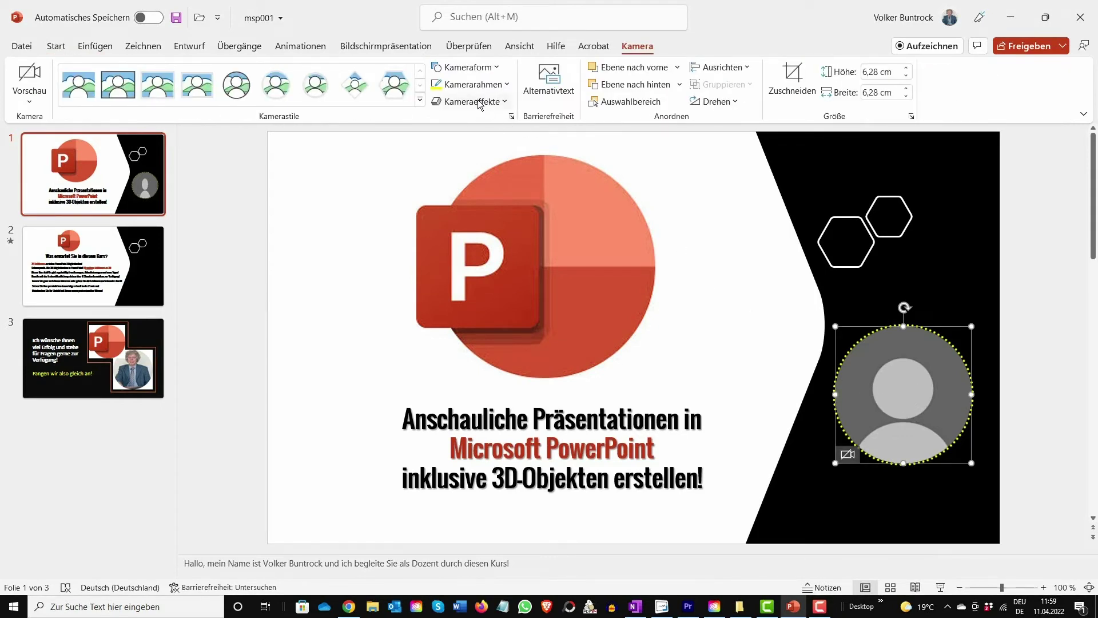
click(507, 103)
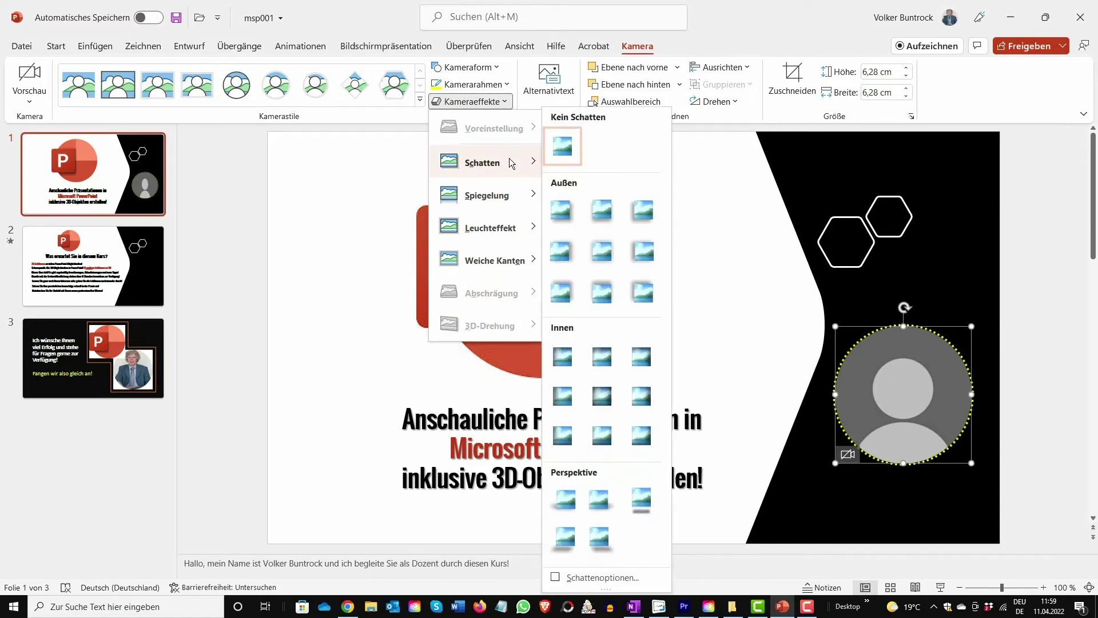
mouse_move(482, 162)
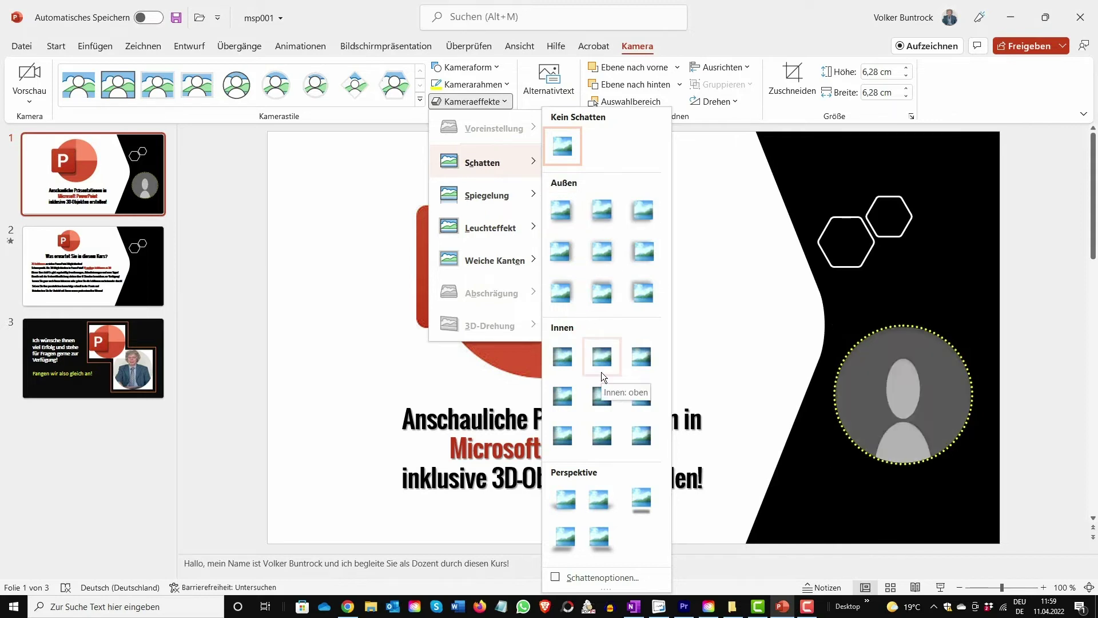
click(601, 536)
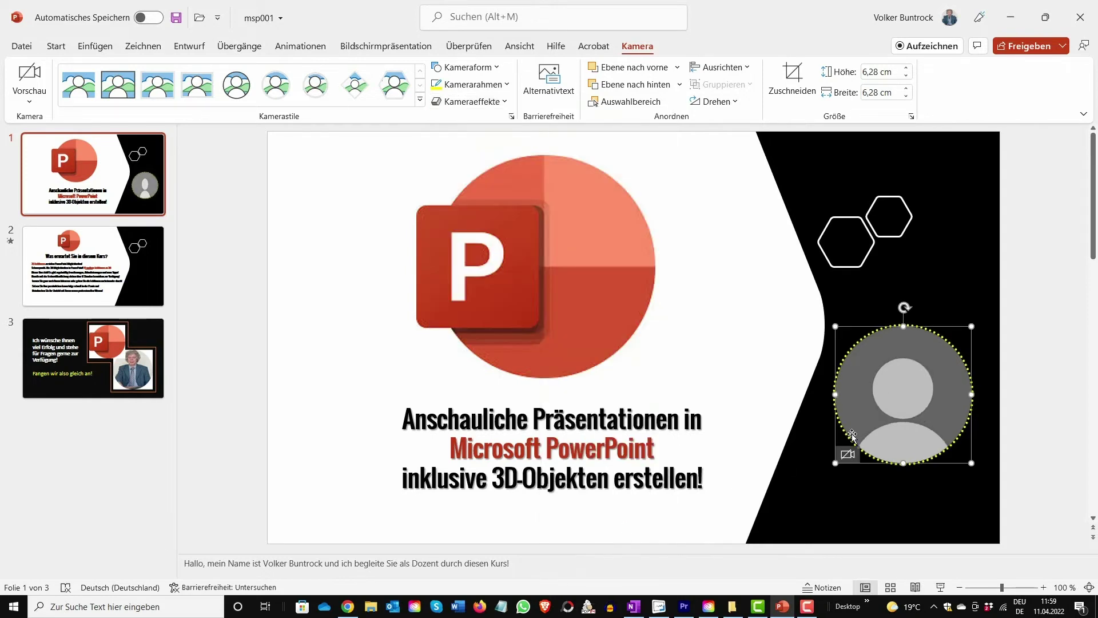
Step: Toggle the camera feed off and on several times, leaving the live video on
click(763, 352)
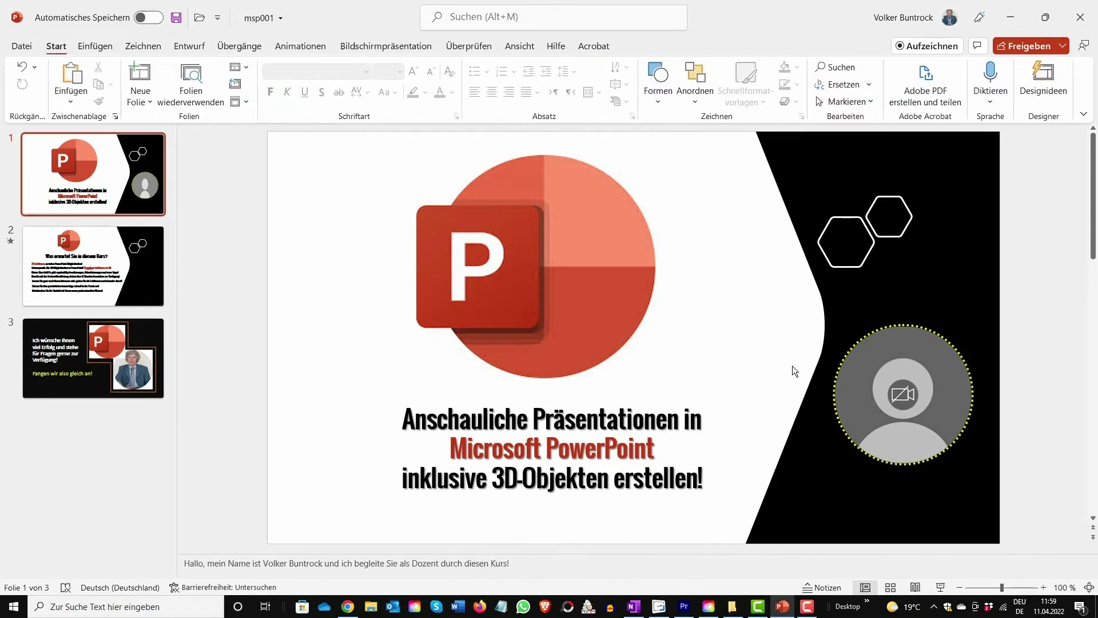
click(910, 396)
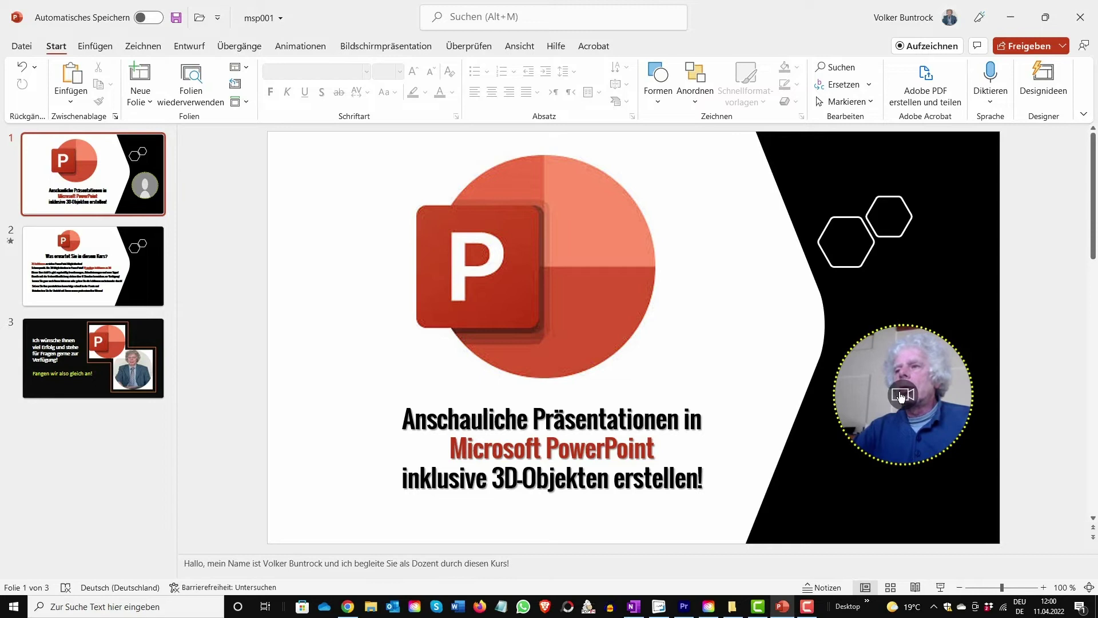
click(901, 394)
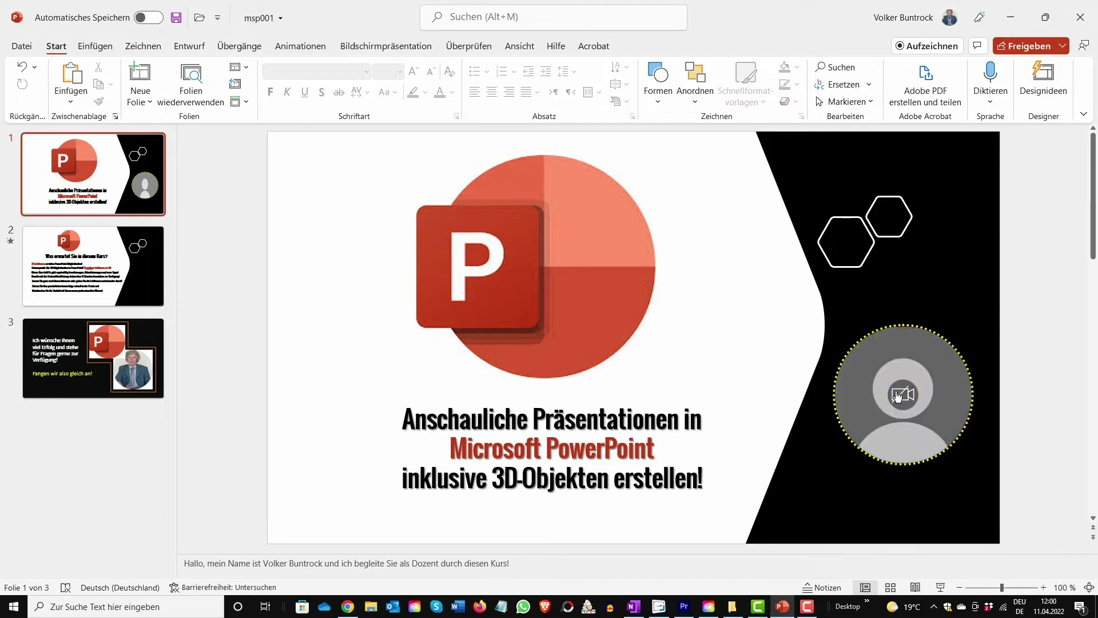
click(897, 395)
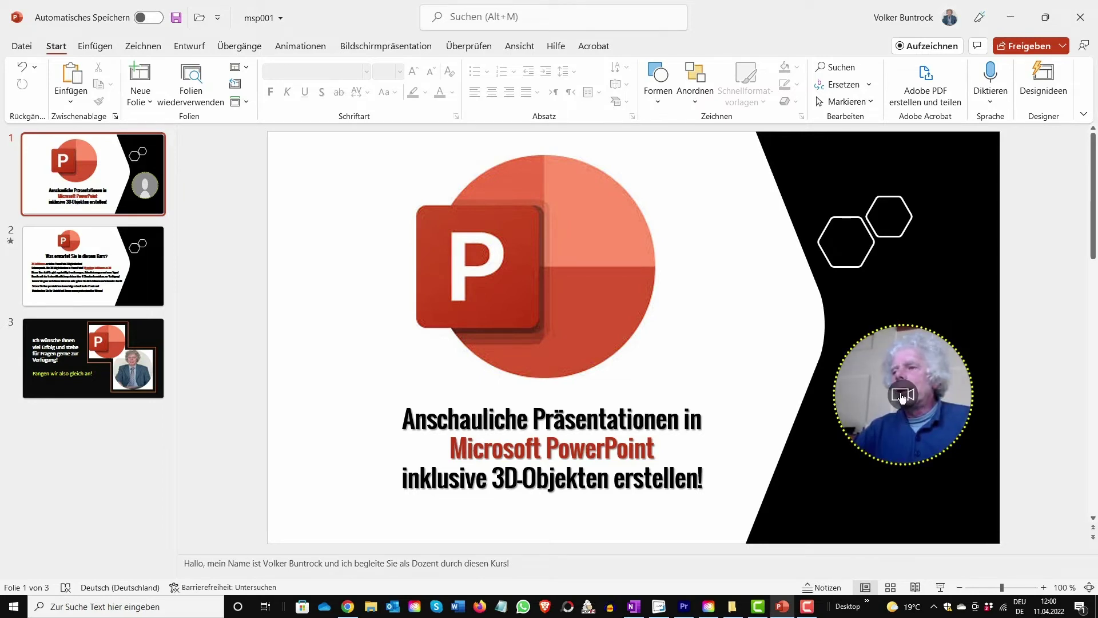
click(902, 395)
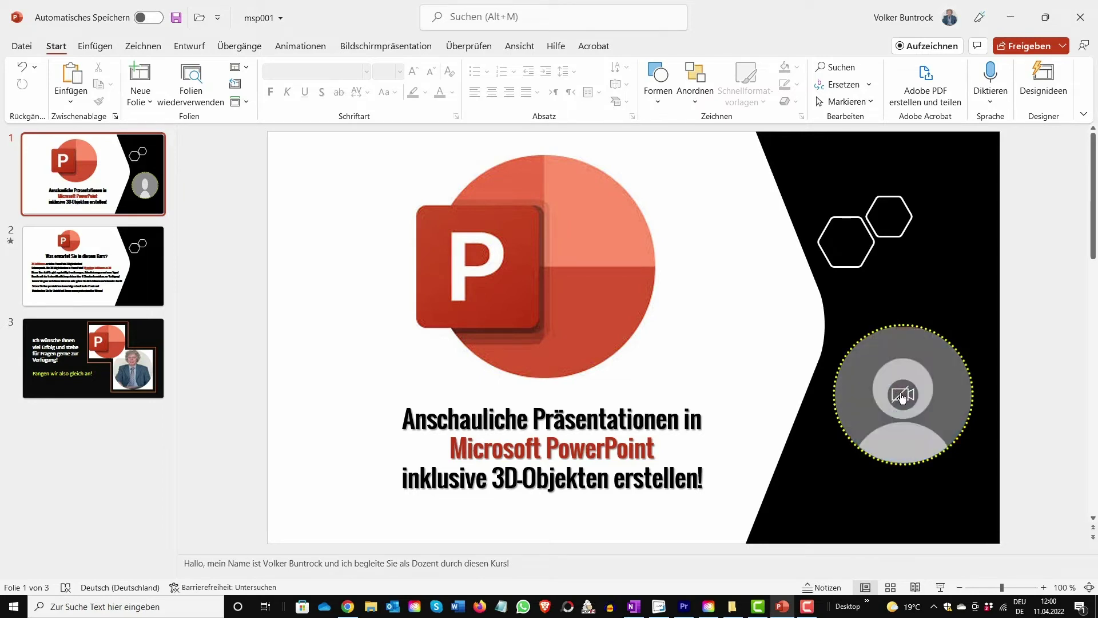
click(896, 357)
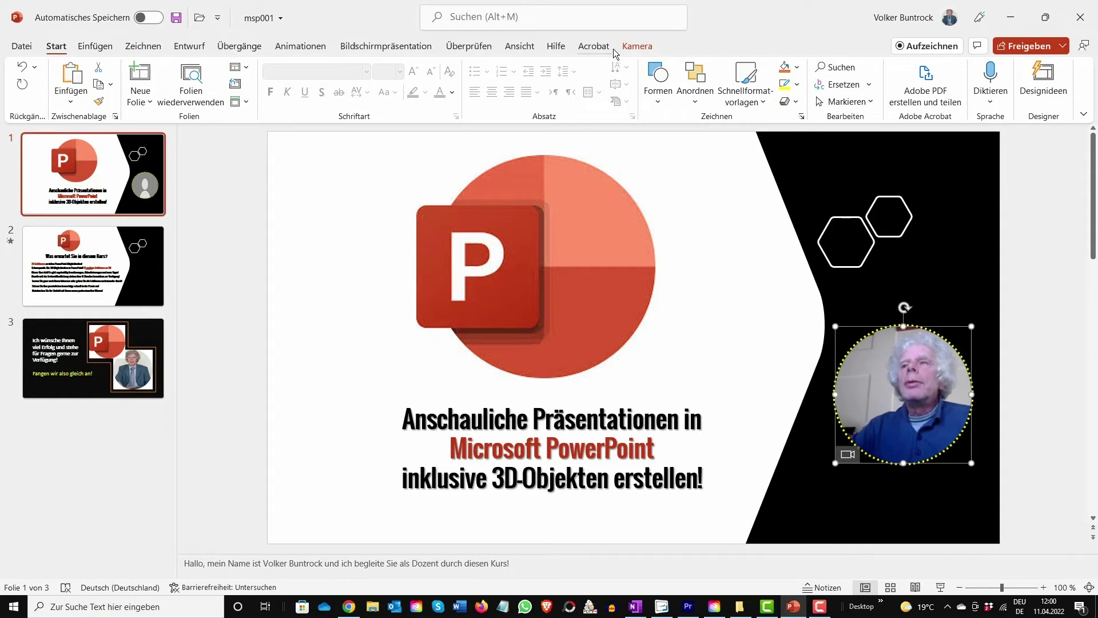
Step: Give the camera circle an 11 pt gold glow and open Leuchteffektoptionen in the Format pane
click(628, 47)
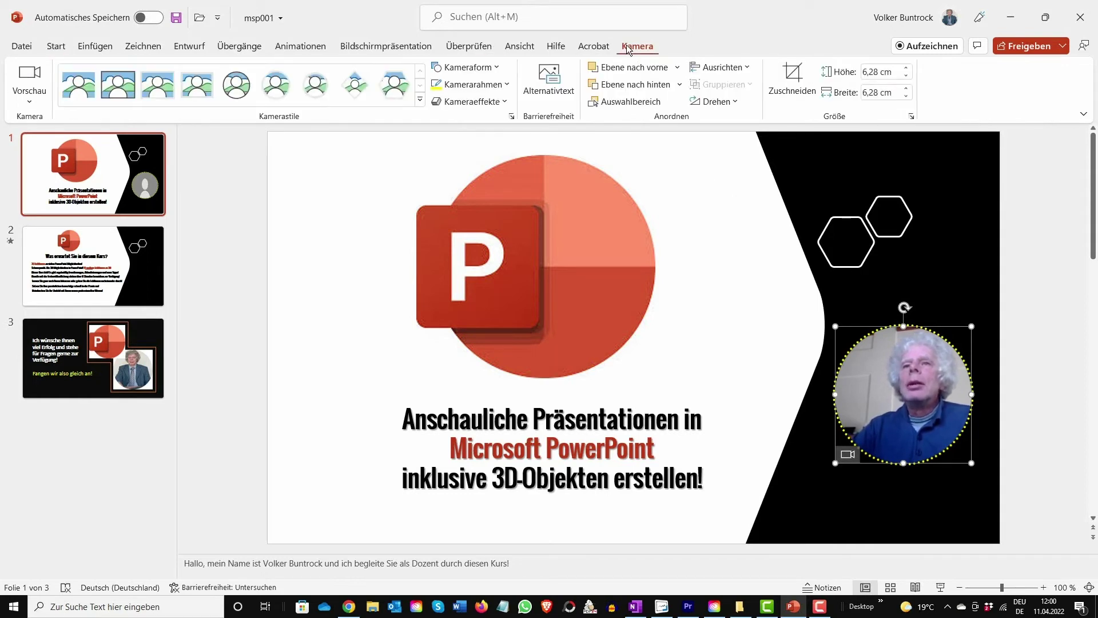
click(504, 104)
mouse_move(487, 228)
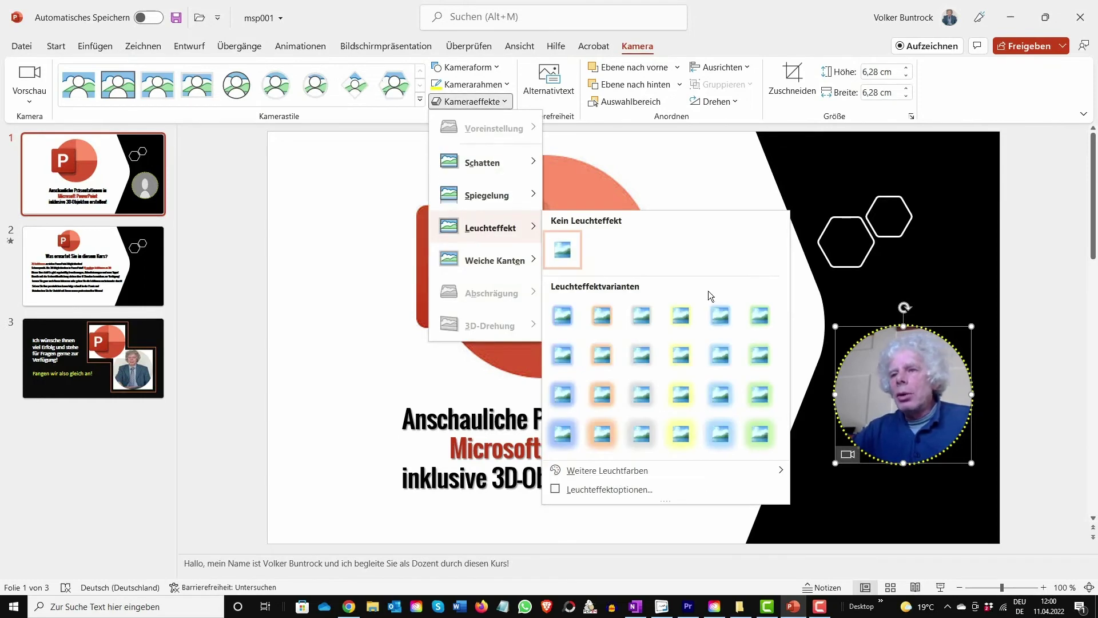
click(679, 394)
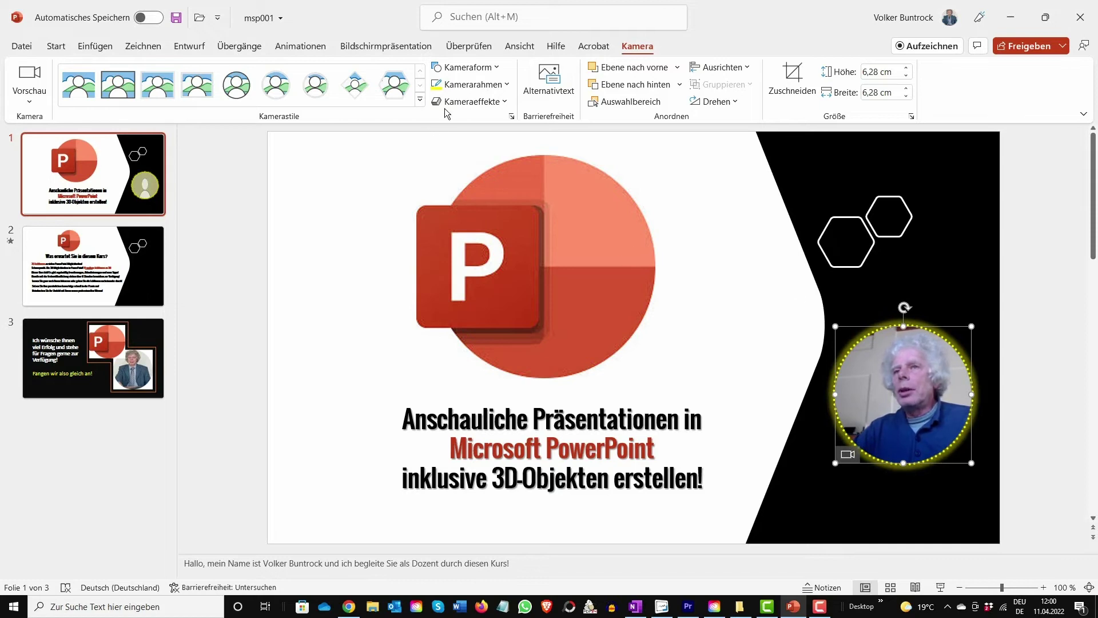
click(462, 104)
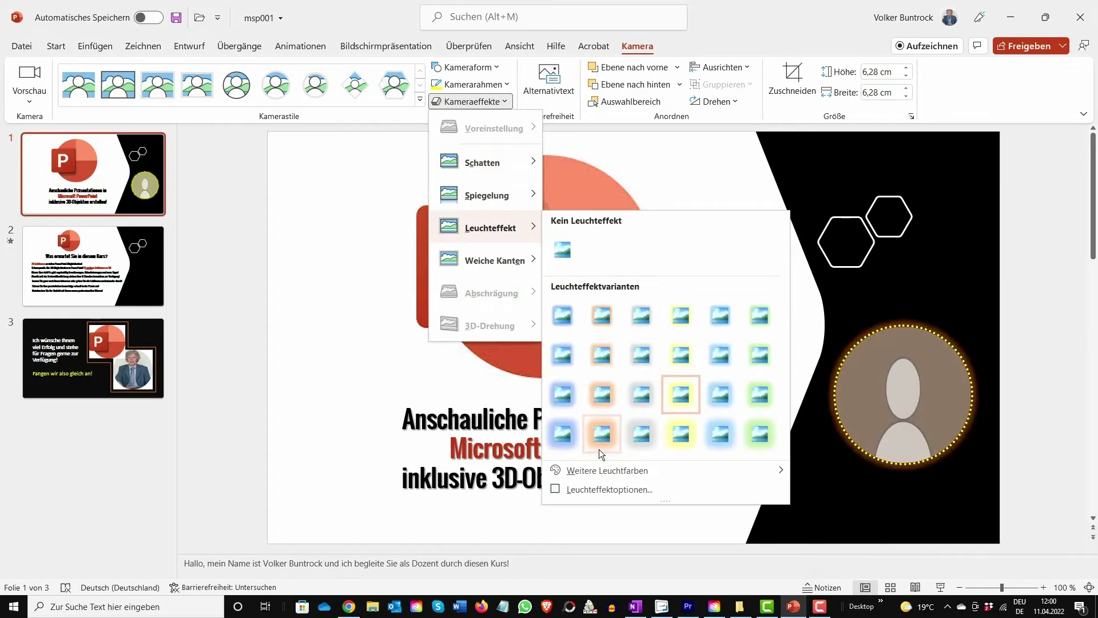
click(553, 489)
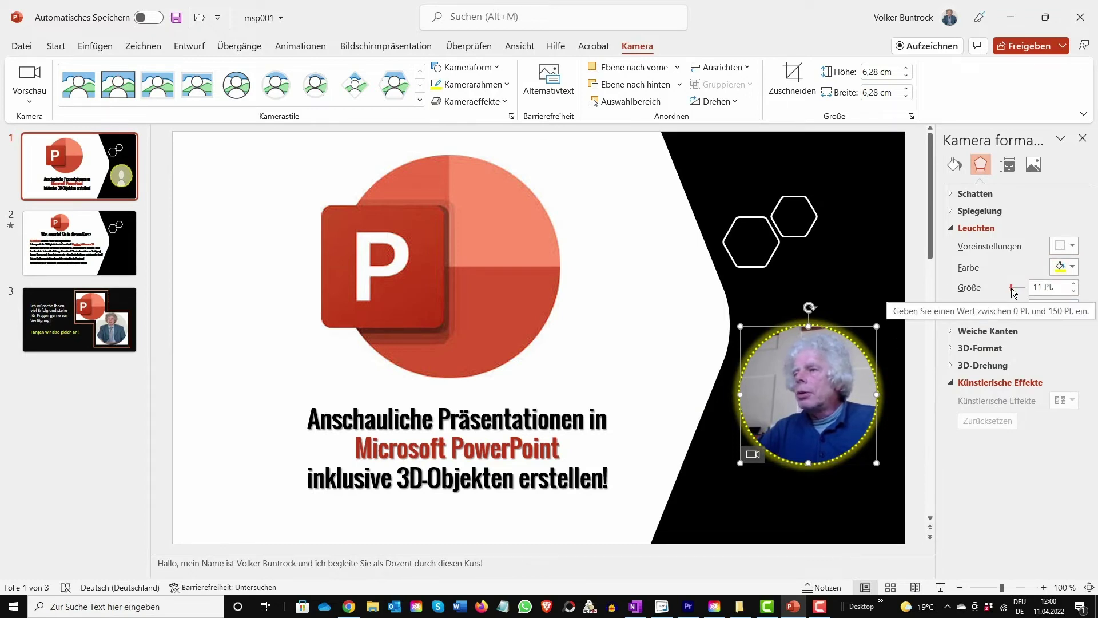
Step: Set the camera circle's yellow glow size to 15 pt, with transparency ending at 60 %
drag(1012, 288, 1021, 288)
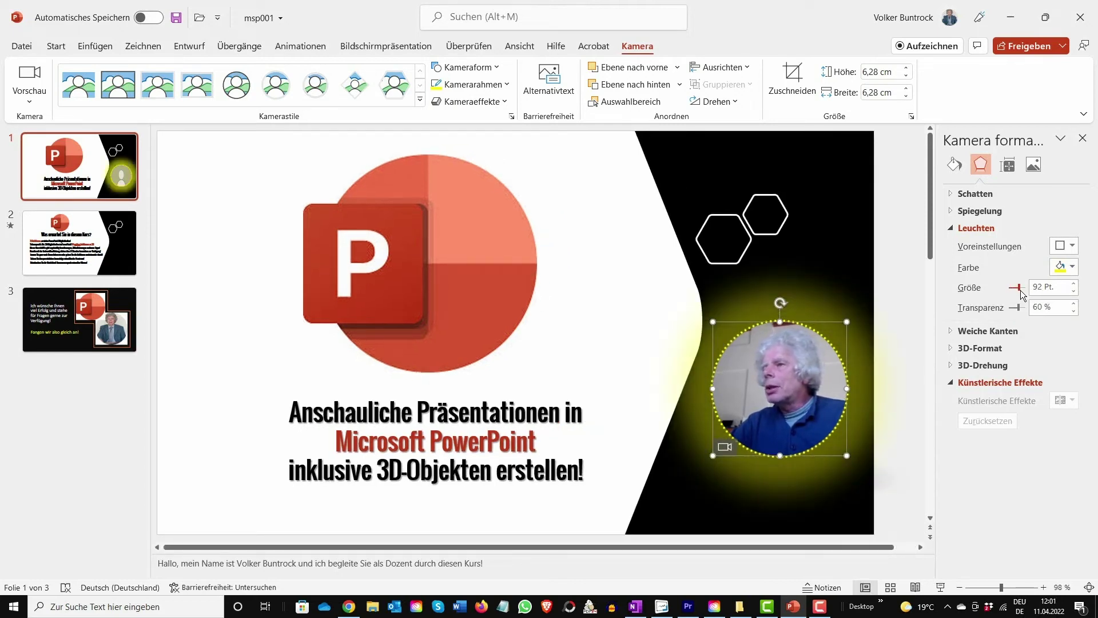
drag(1019, 290, 1011, 294)
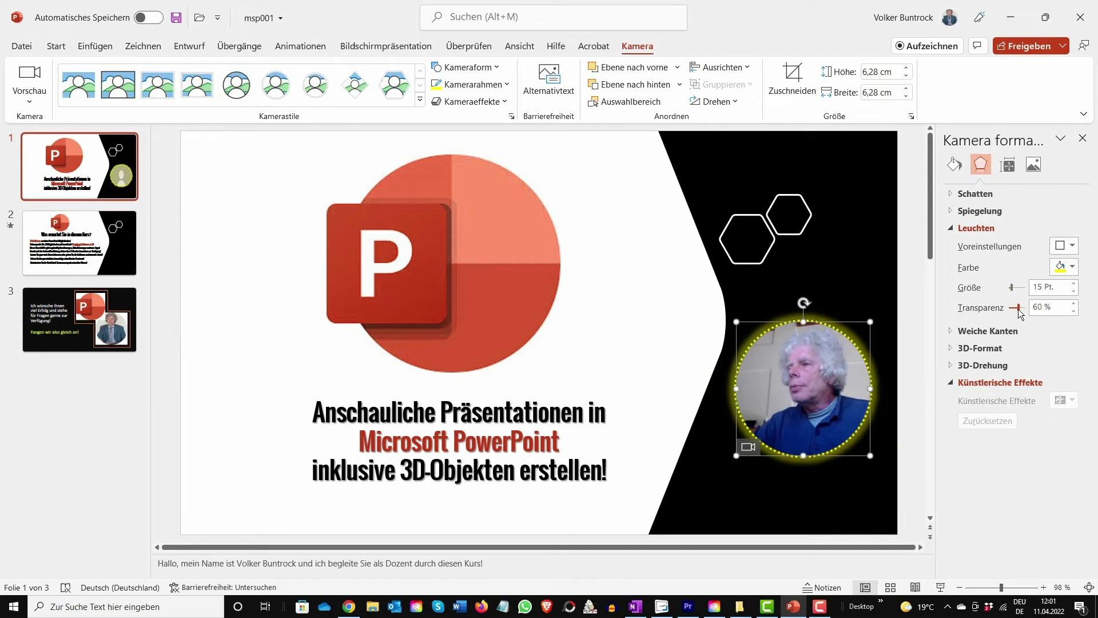
drag(1018, 308, 1024, 309)
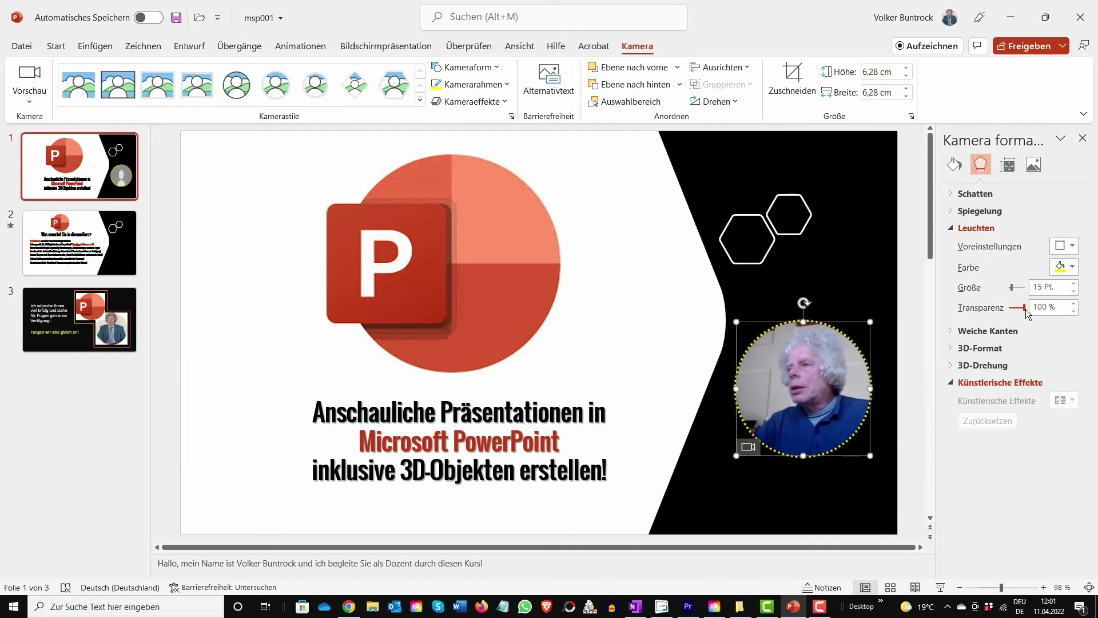
drag(1025, 309, 1007, 314)
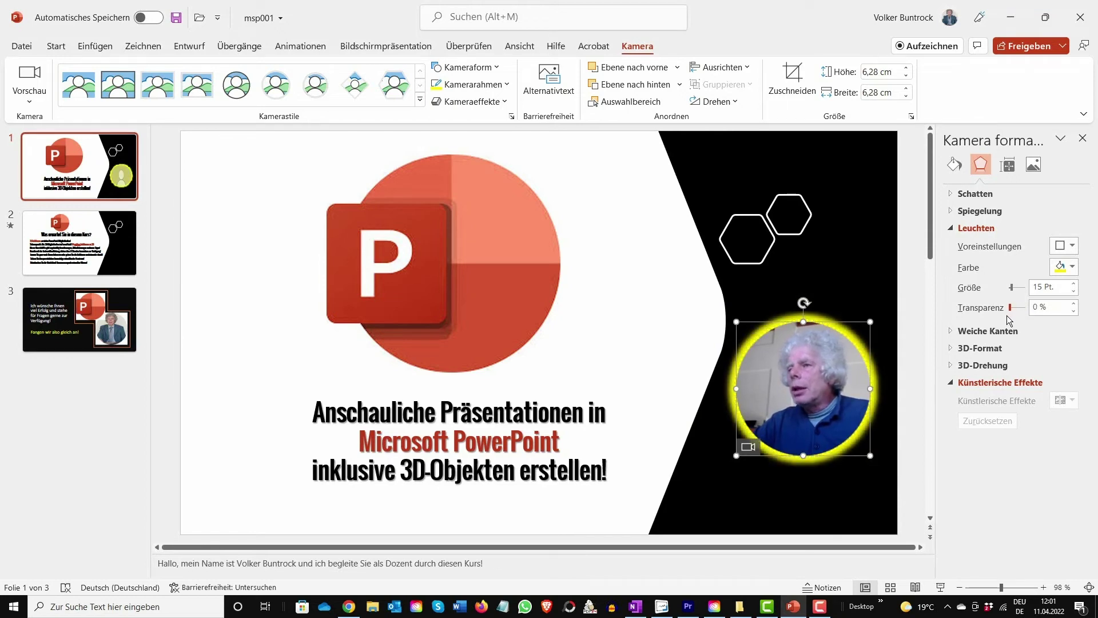
drag(1007, 314, 1019, 317)
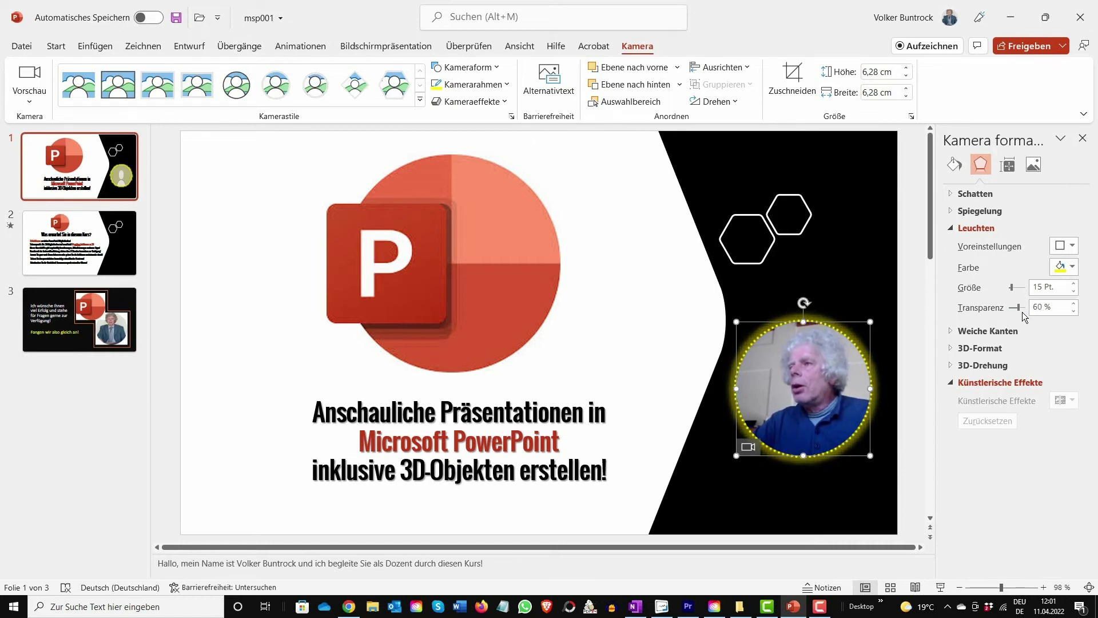
Step: Change the glow colour around the camera circle to red
click(1073, 246)
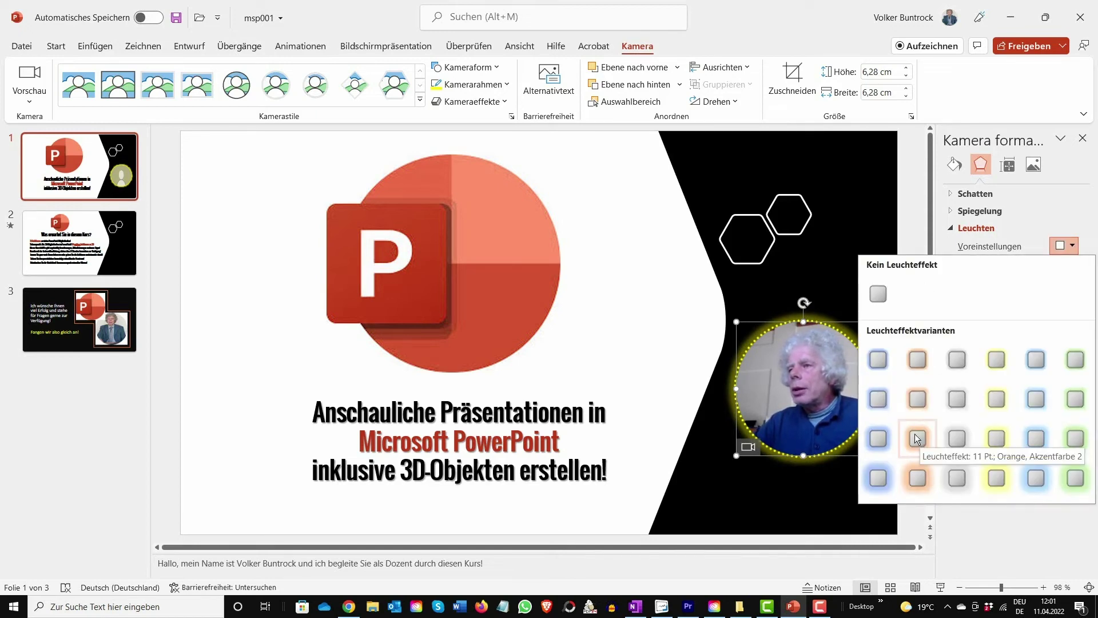
key(Escape)
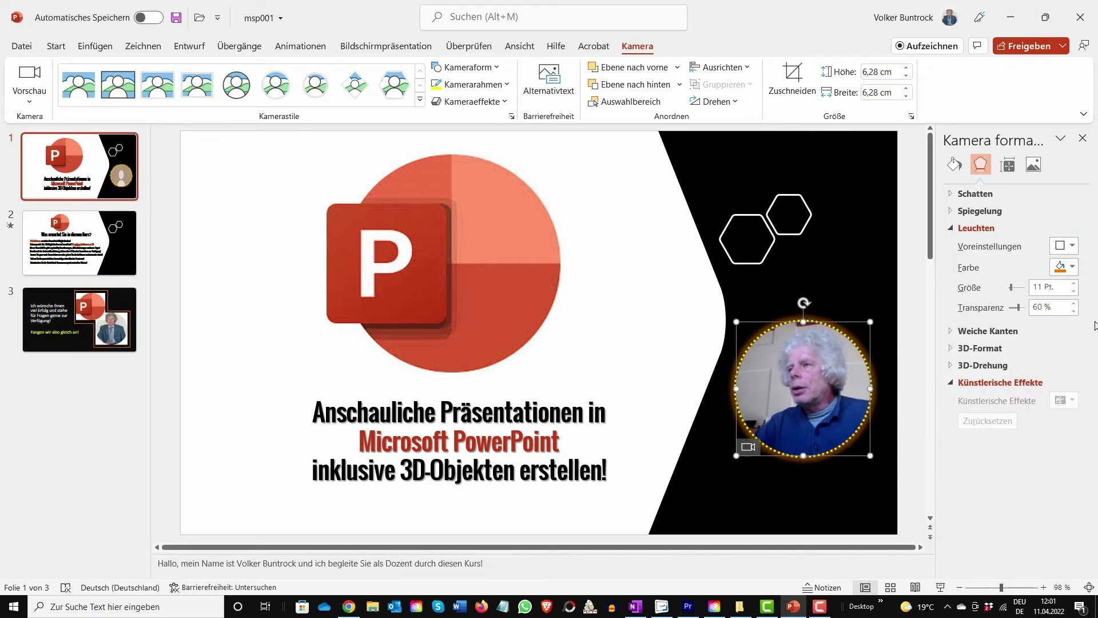
click(1062, 273)
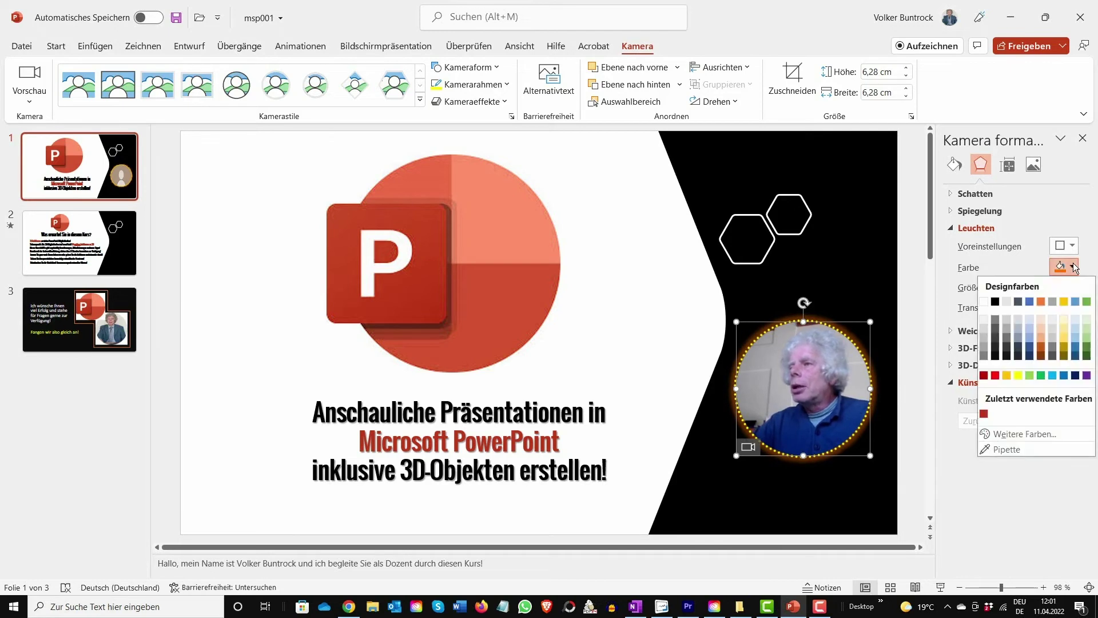
click(995, 375)
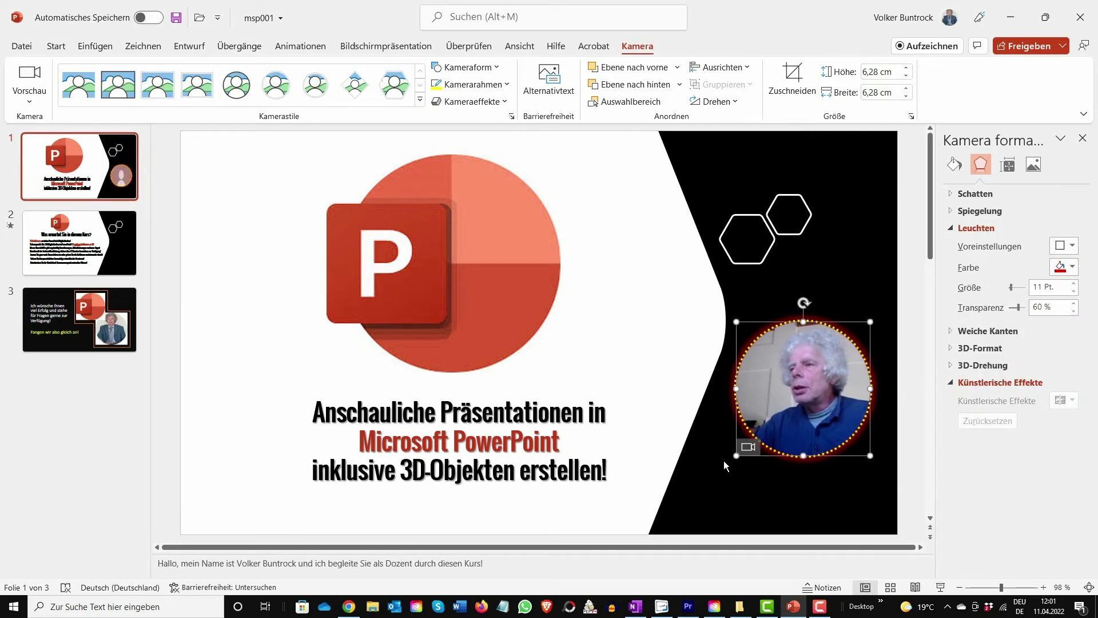
mouse_move(1013, 287)
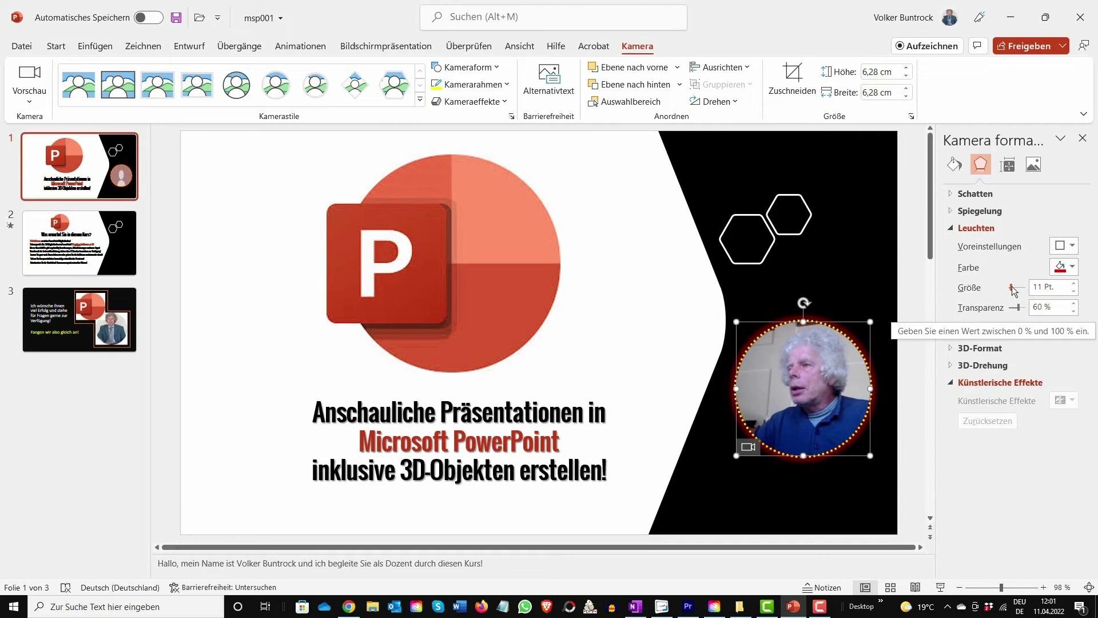
Step: Resize the glow to 18 pt and apply a yellow glow preset variant
drag(1012, 288, 1016, 287)
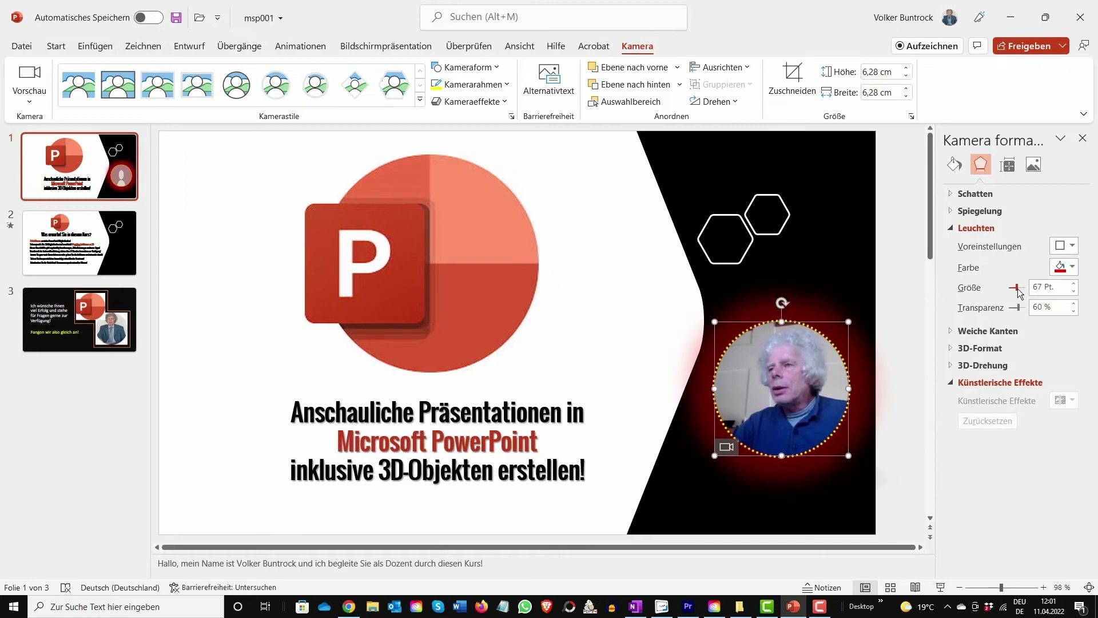
drag(1018, 288, 1011, 289)
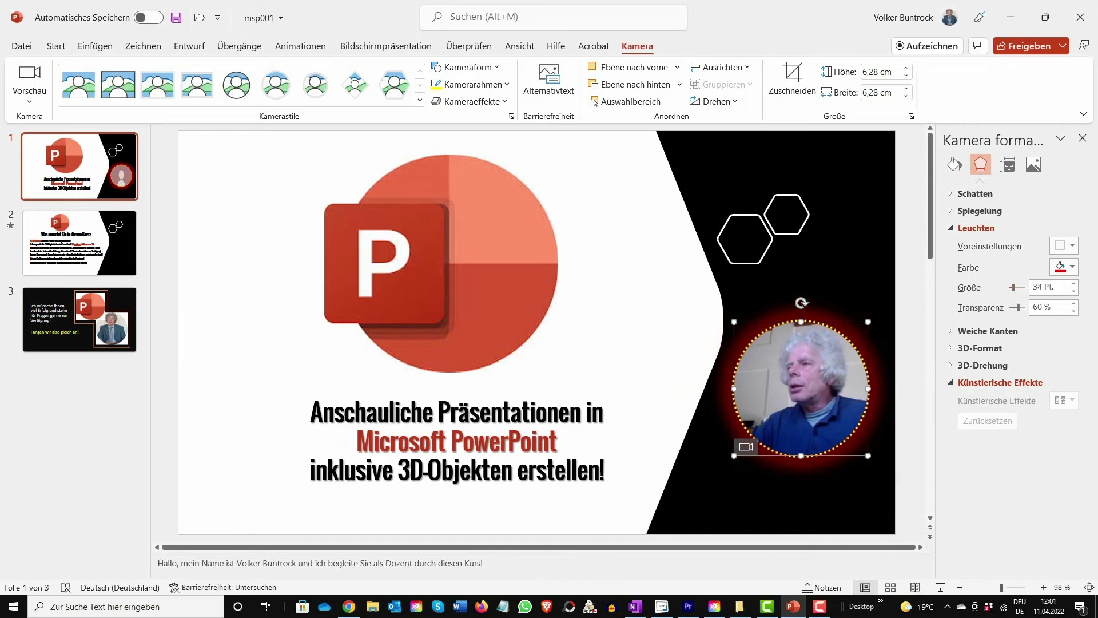
click(1065, 246)
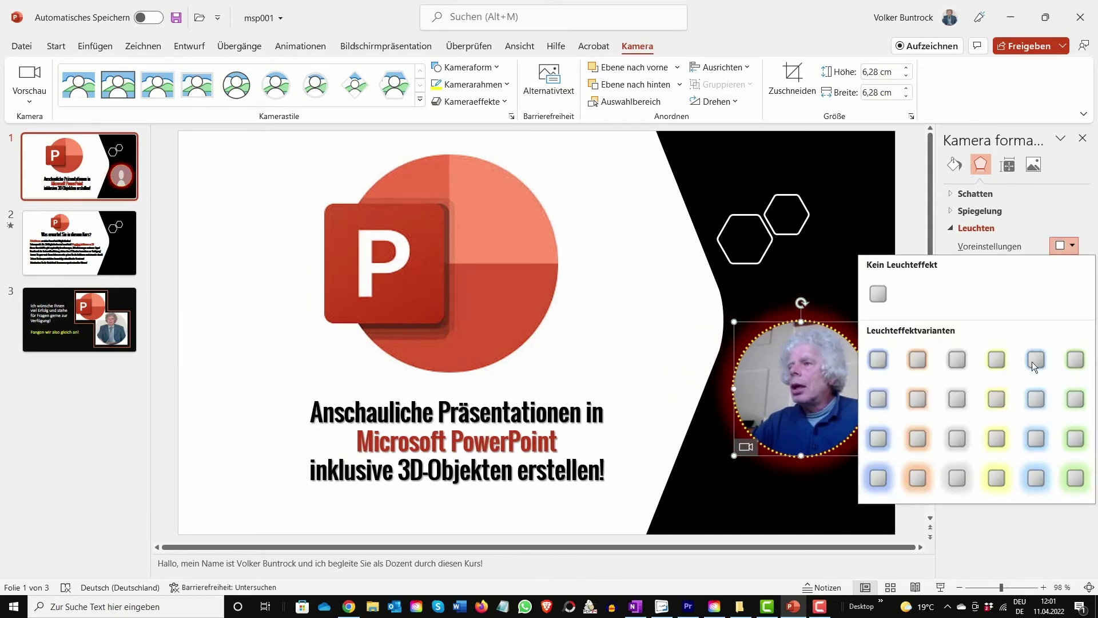
click(994, 476)
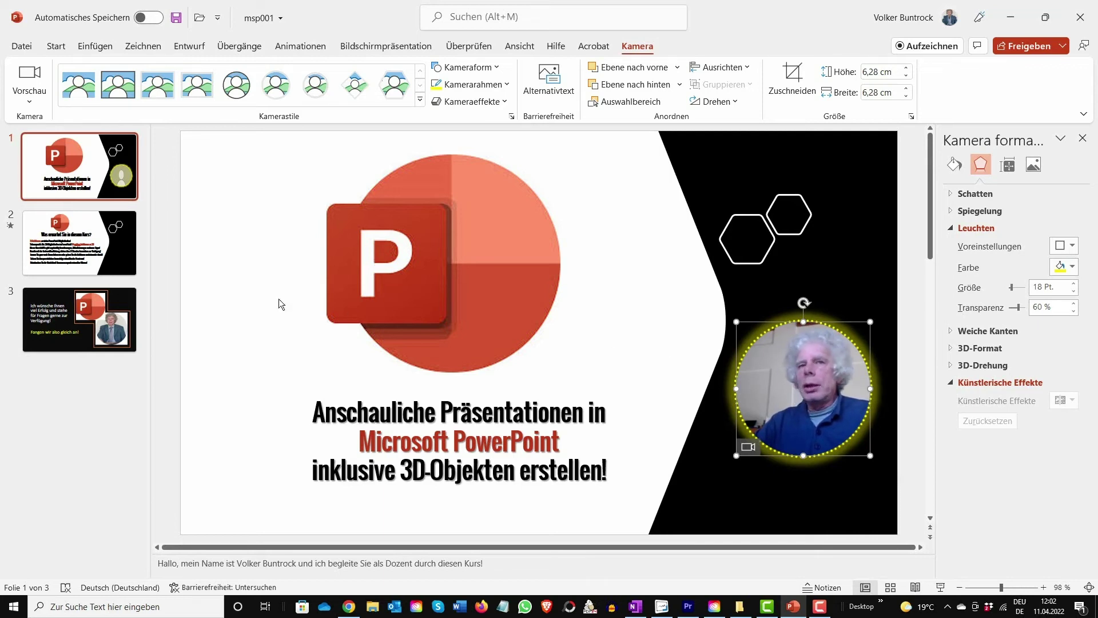
Step: Insert a Cameo camera feed on slide 2 and move it up onto the black area
click(107, 239)
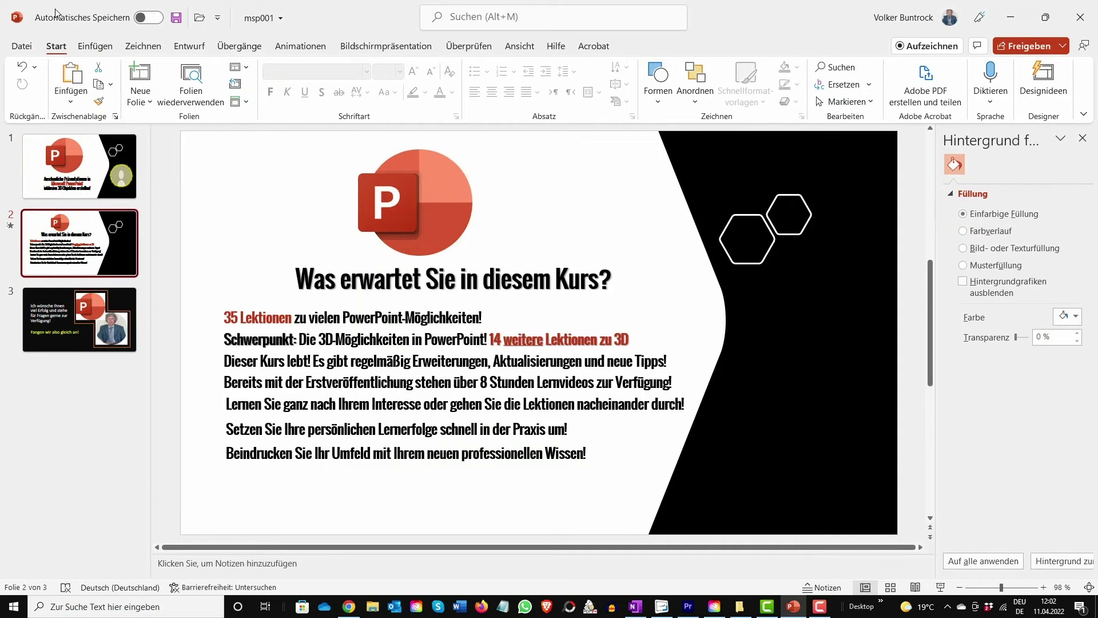
click(91, 46)
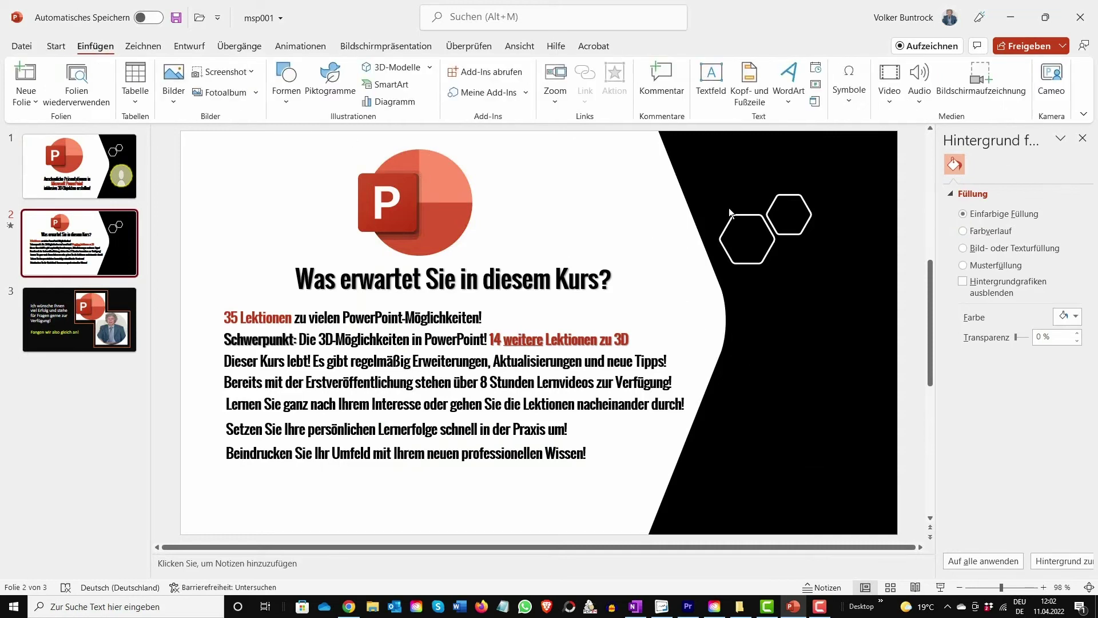
click(1056, 76)
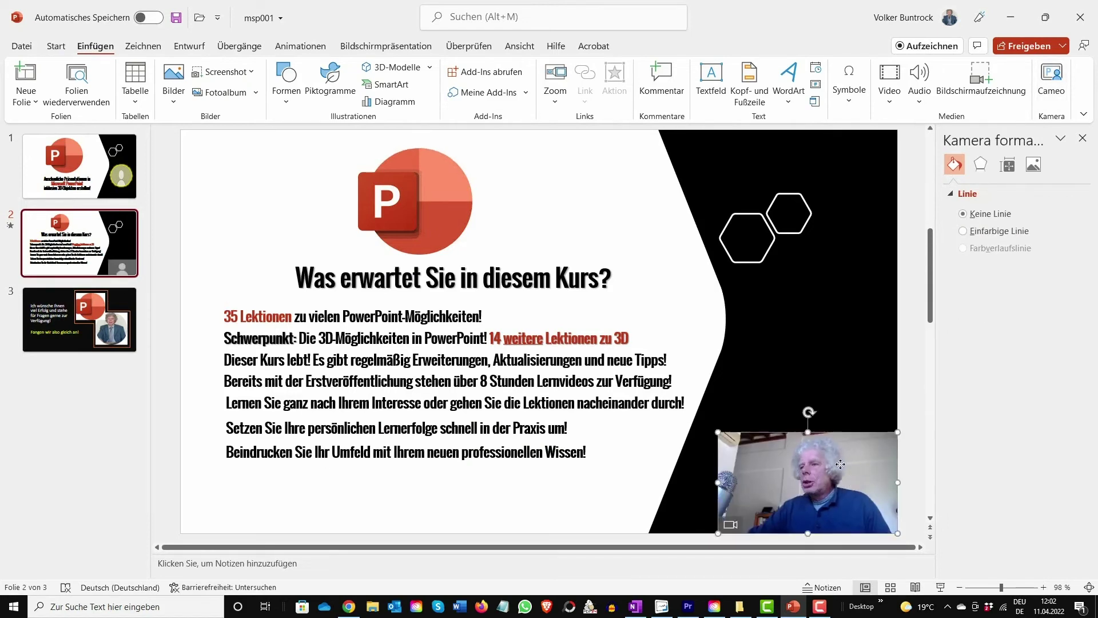
drag(859, 475, 841, 394)
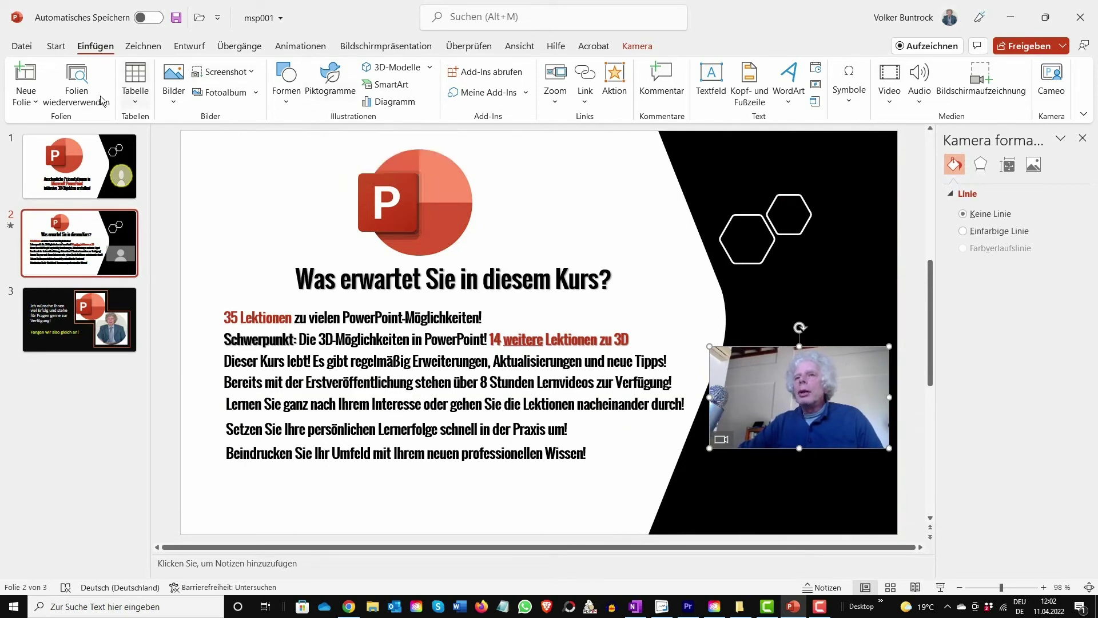
Step: Give the feed the 'Einfacher Rahmenkreis' camera style, then select slide 3's presenter photo
click(637, 47)
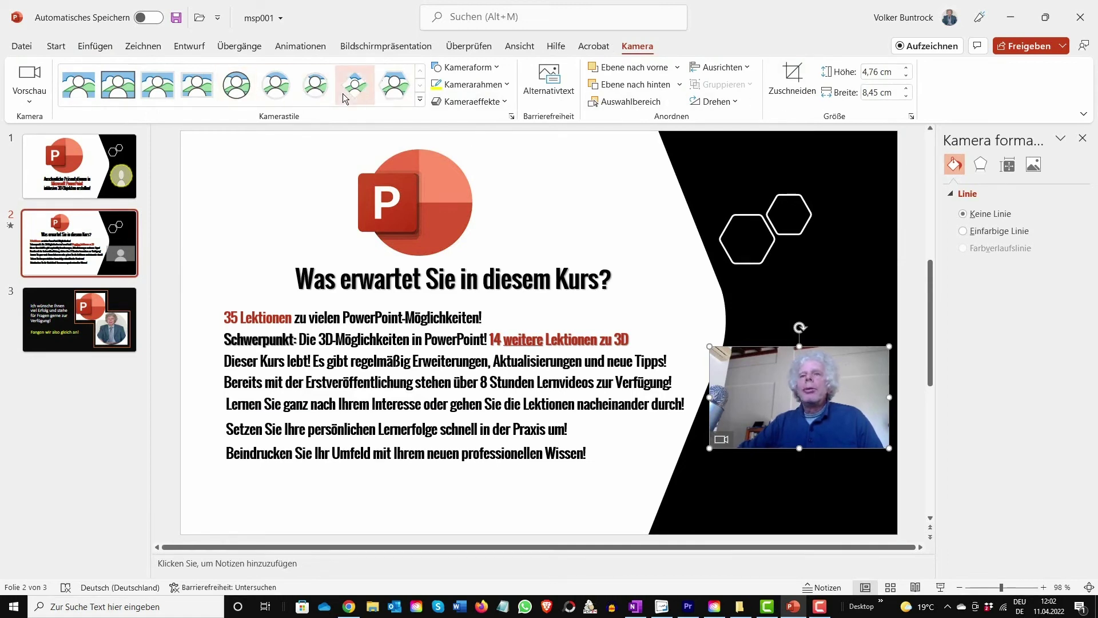
click(235, 87)
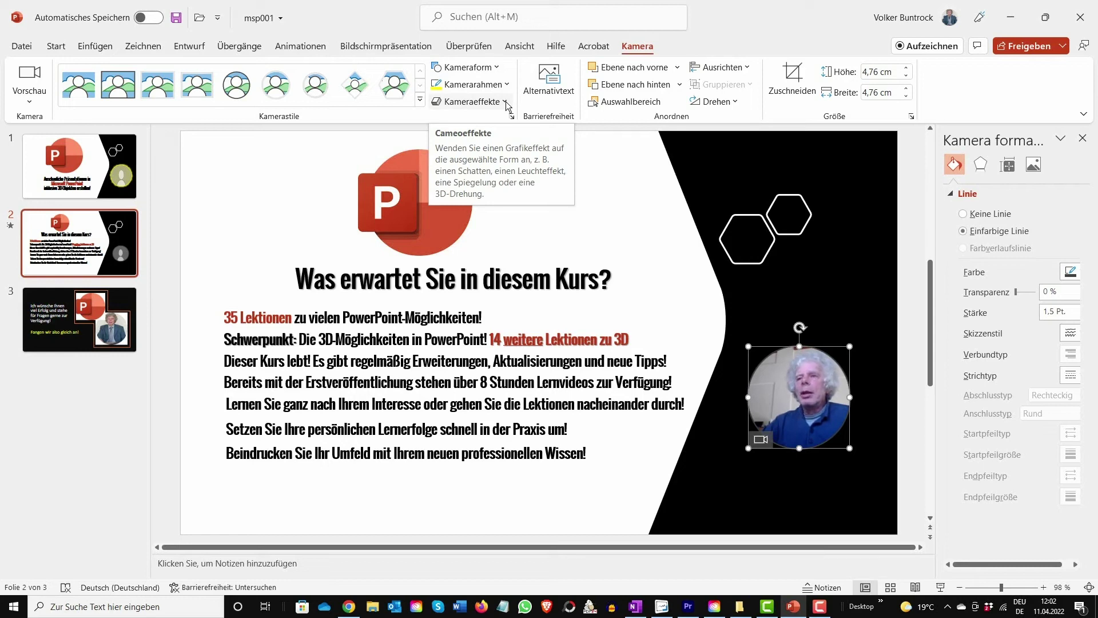
click(94, 312)
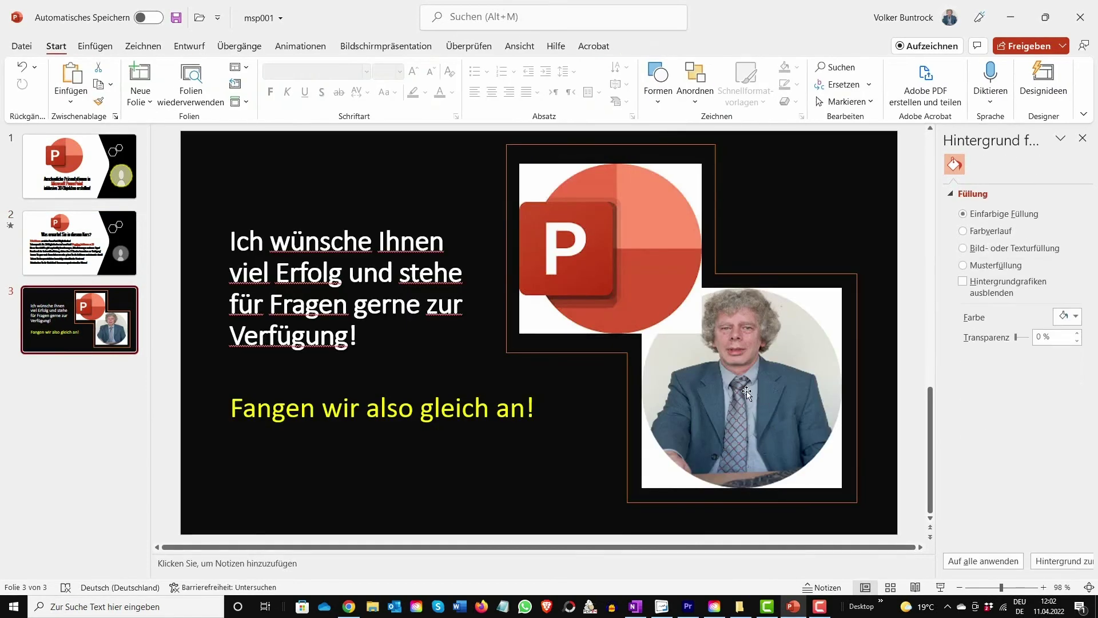
click(746, 392)
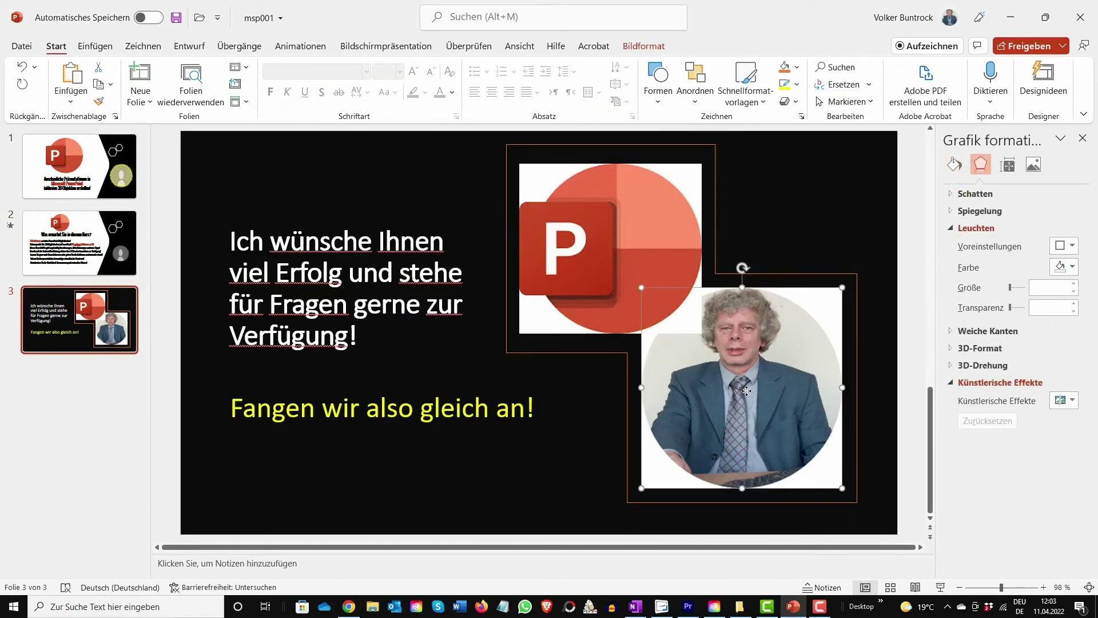
Step: Replace slide 3's presenter photo with a Cameo feed in the framed lower-right area
key(Delete)
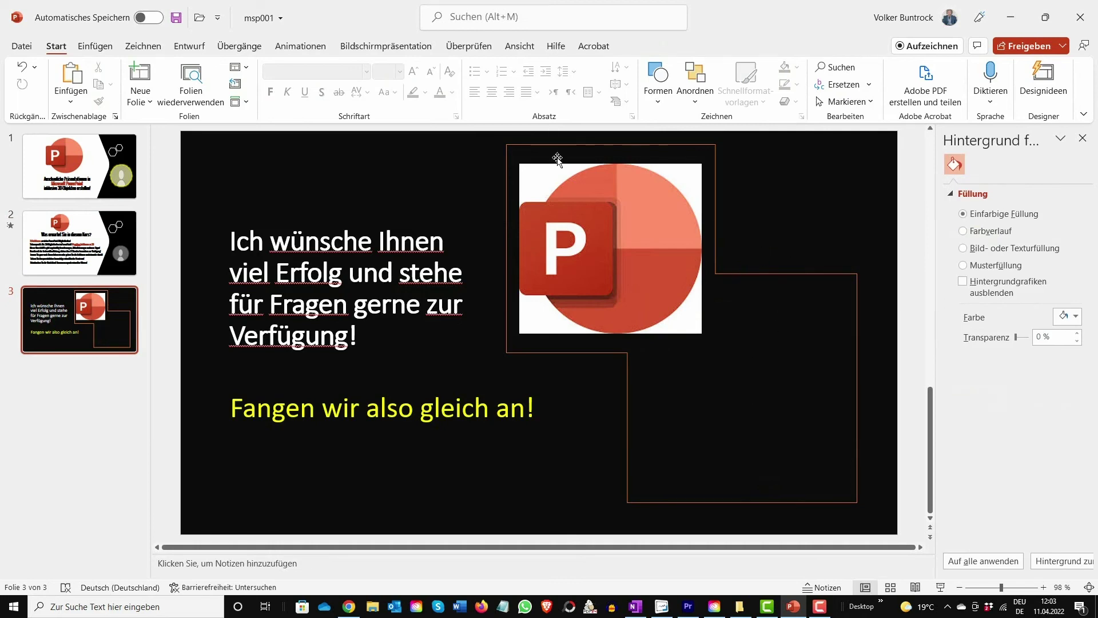
click(101, 49)
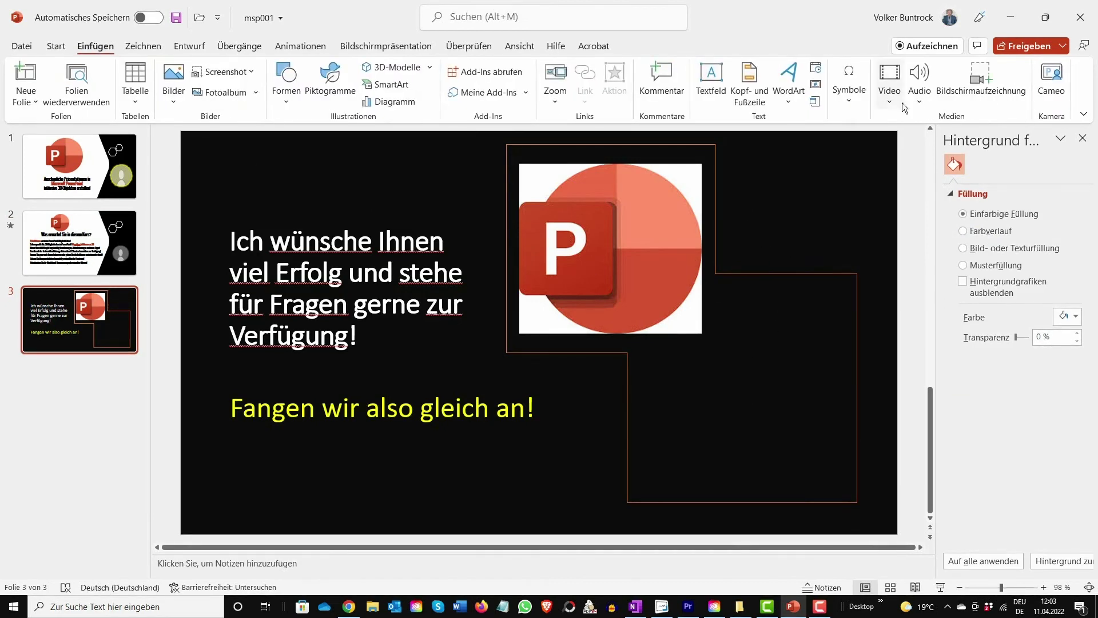
click(1059, 79)
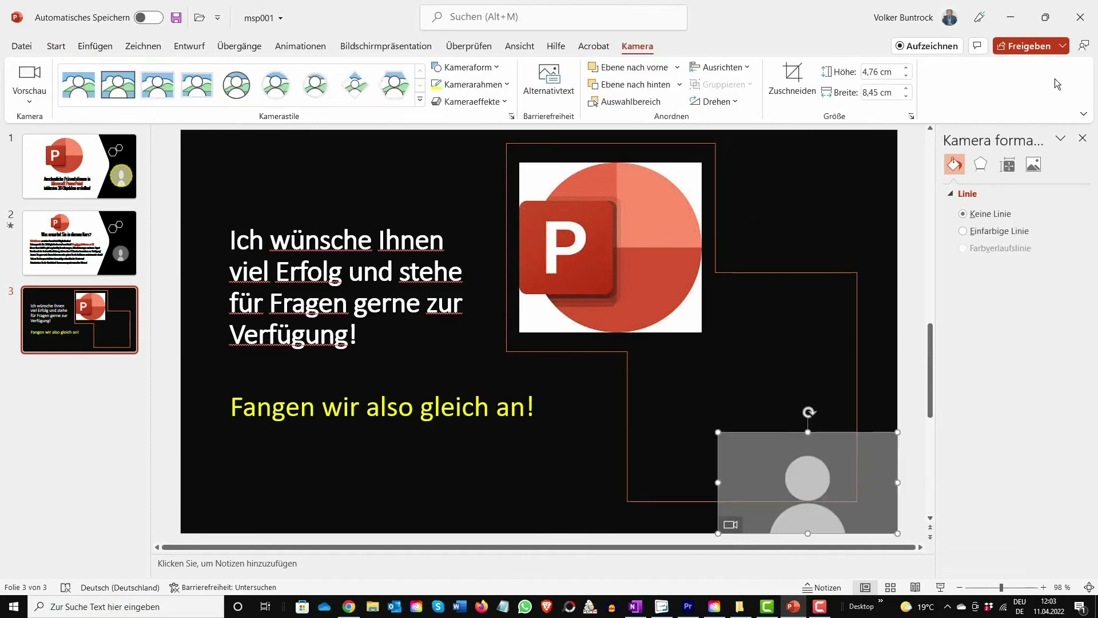
drag(817, 473, 761, 393)
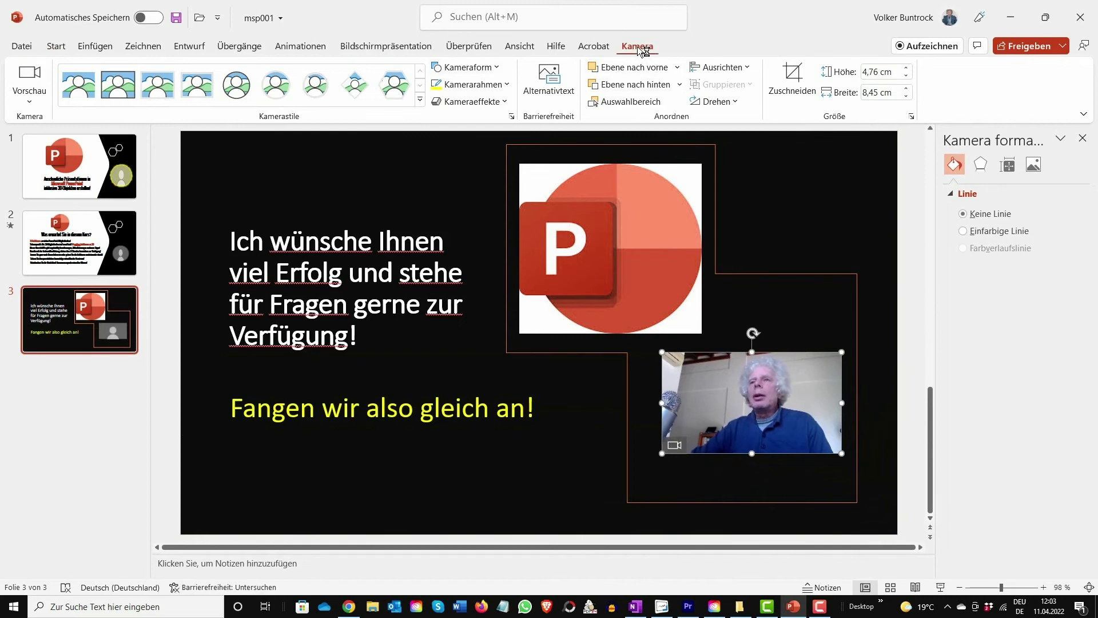
Step: Shape the camera feed as a banner, then return to slide 1
click(501, 70)
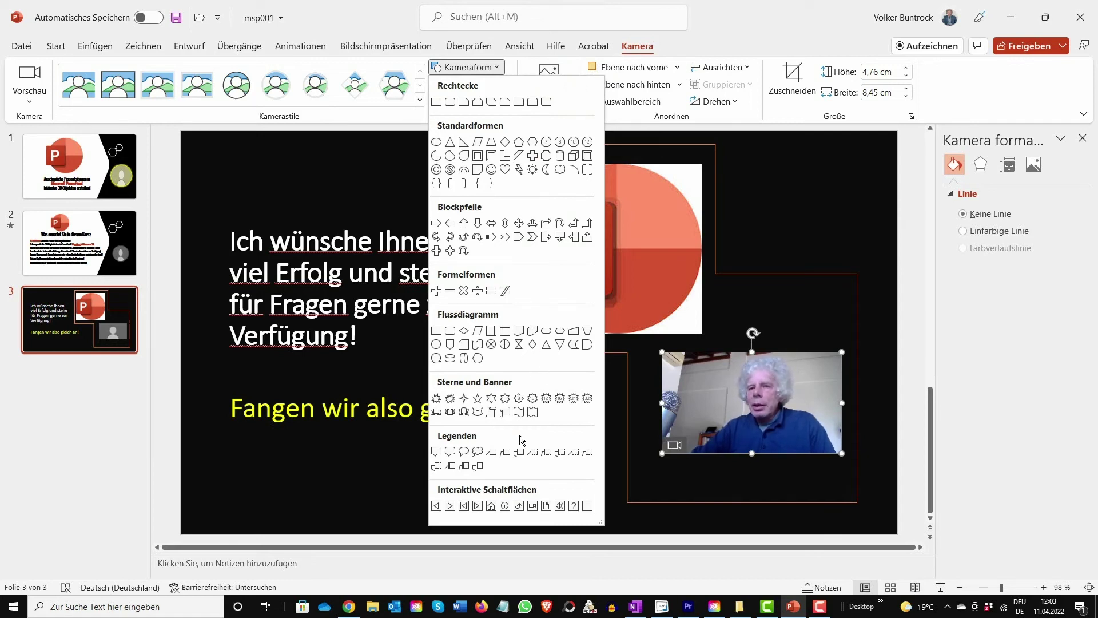
click(463, 412)
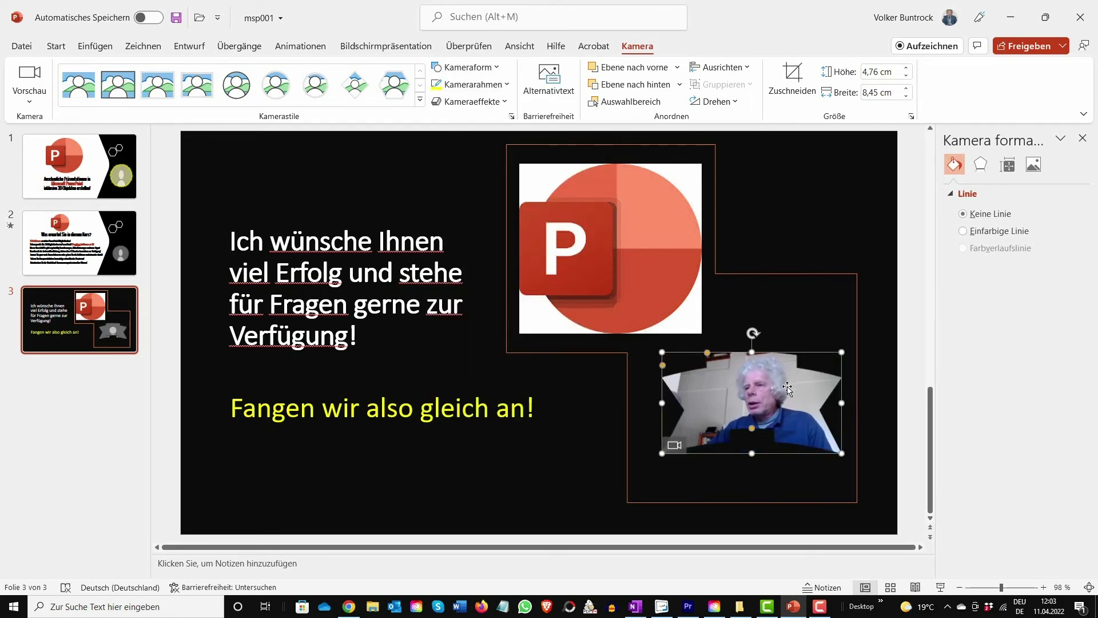
click(792, 478)
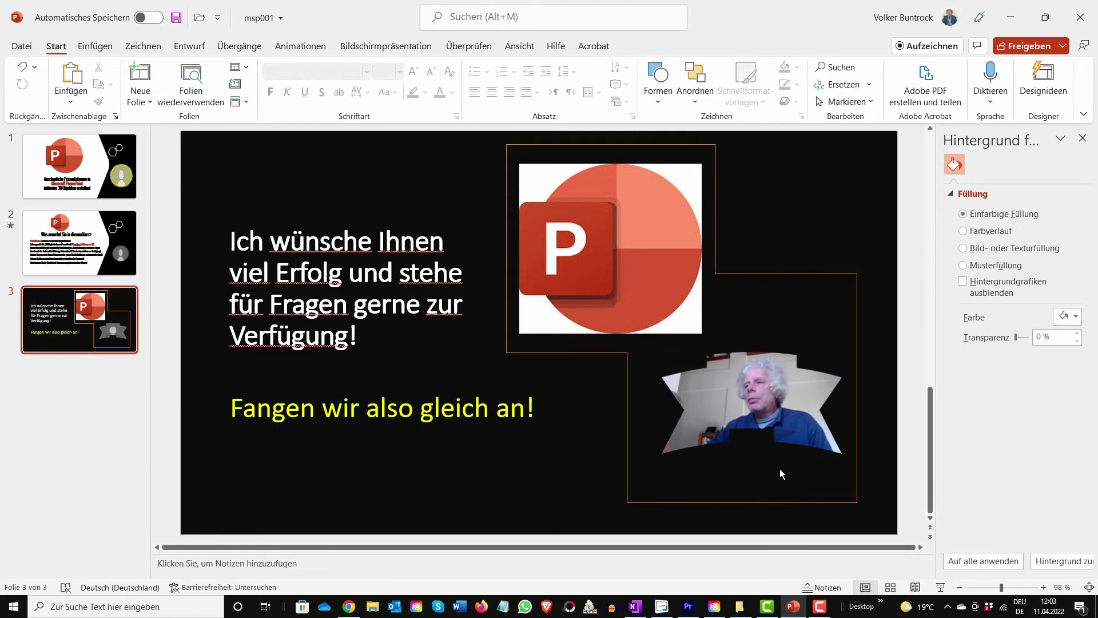
click(77, 156)
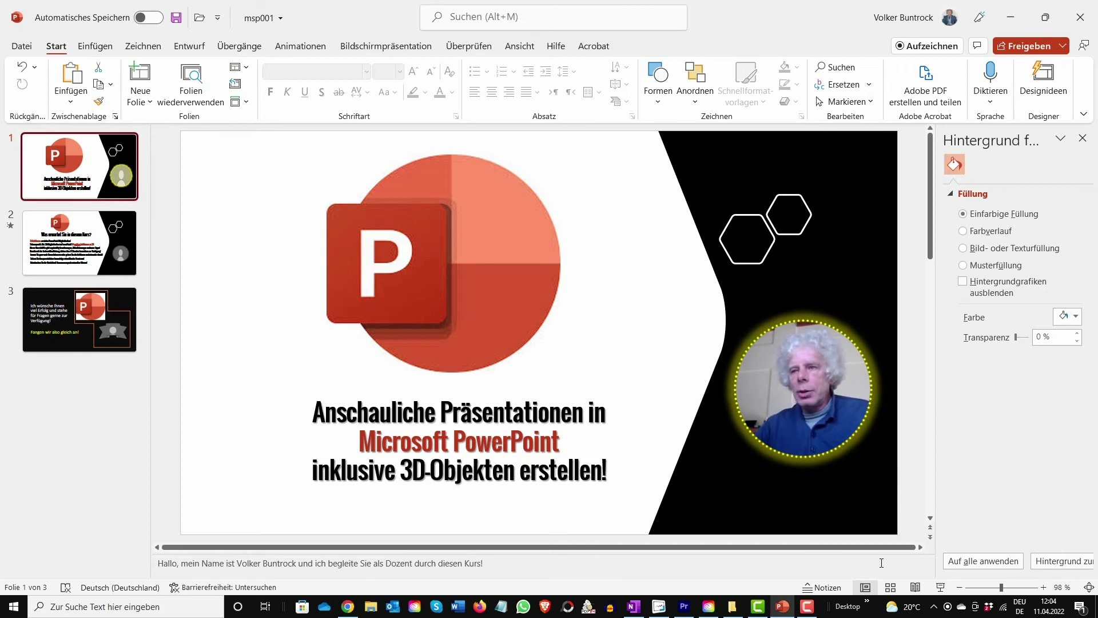
Step: Start the slide show from the status bar and advance through all three slides to the end
click(941, 588)
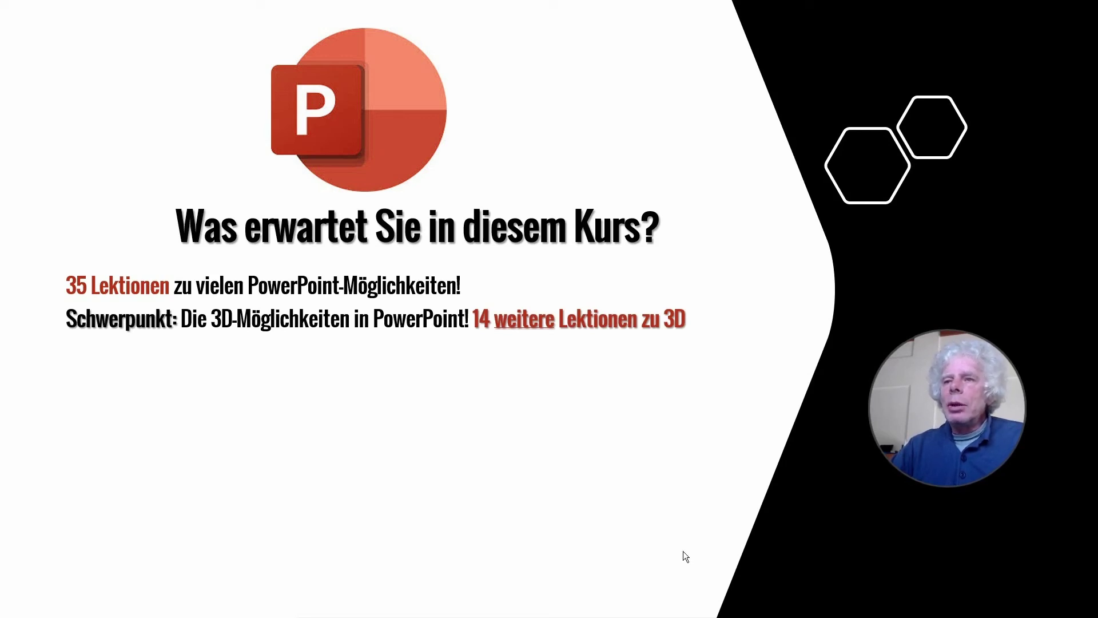
click(690, 437)
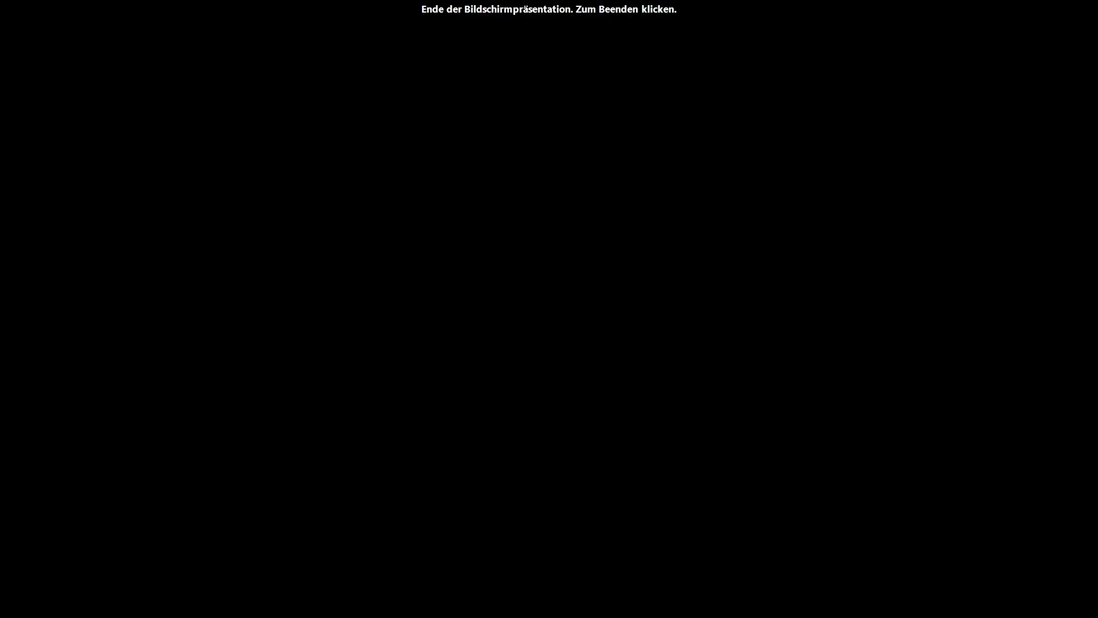
Step: Exit the show and switch slide 1's camera preview back on inside the glowing circle
key(Escape)
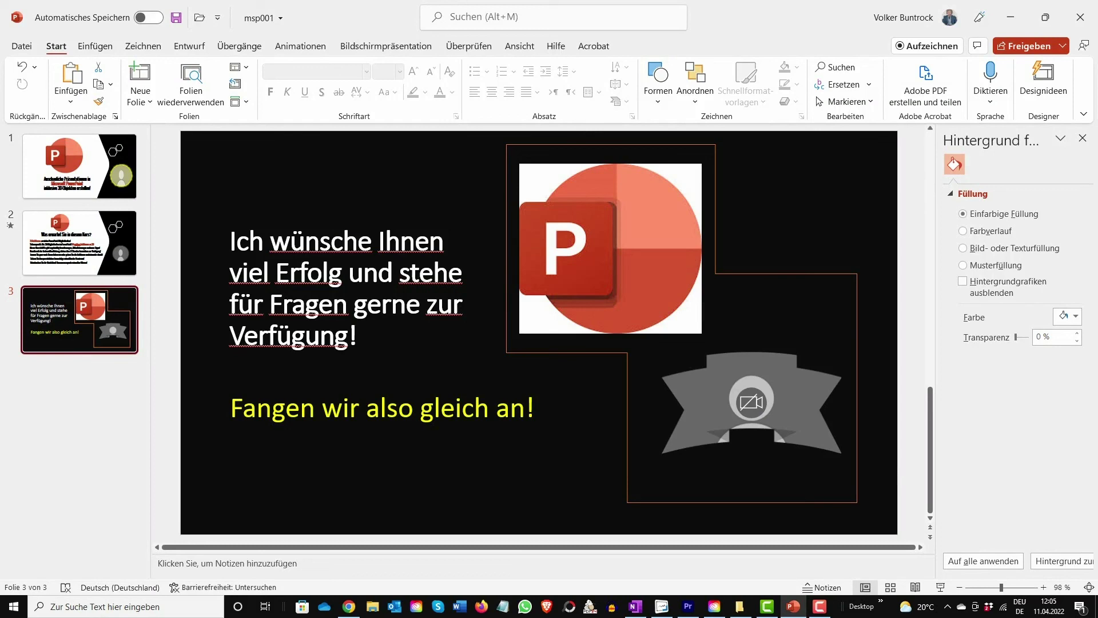
click(81, 163)
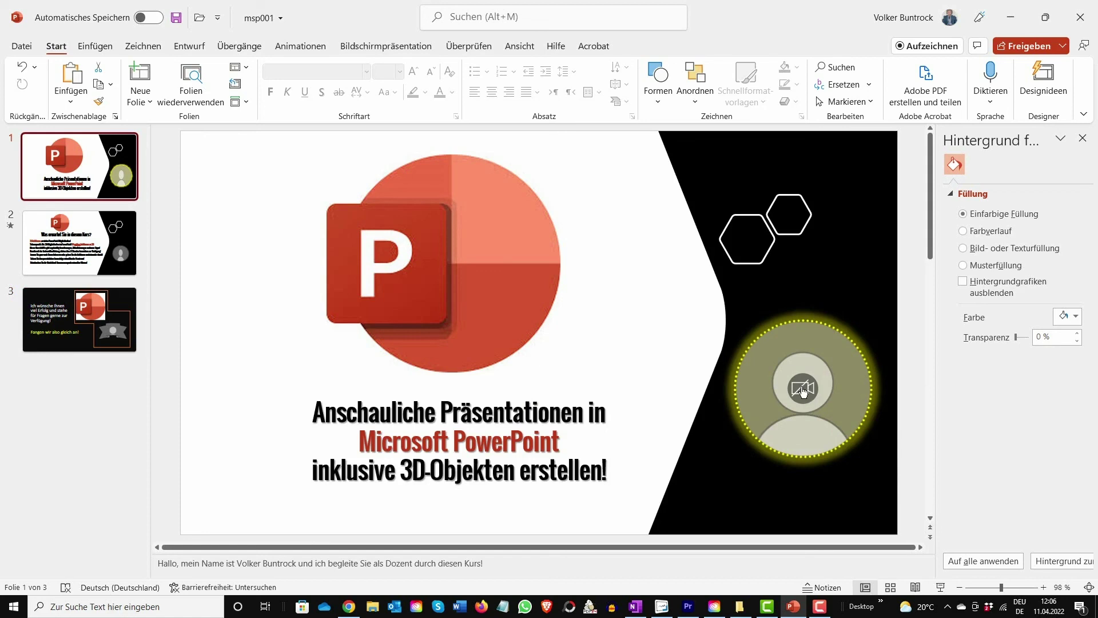
click(806, 390)
click(807, 390)
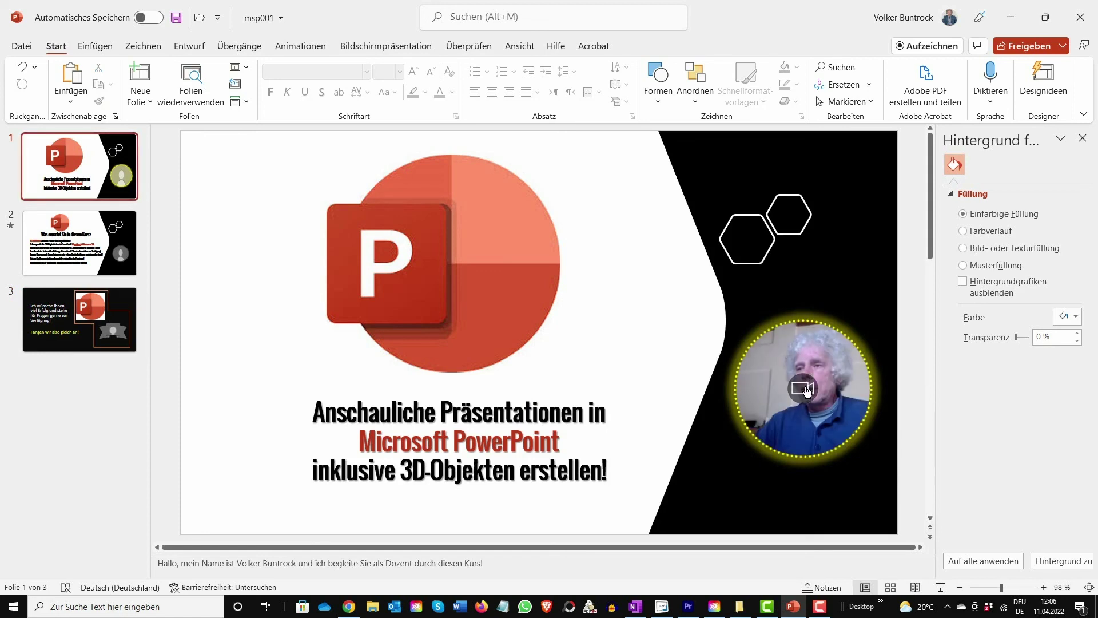